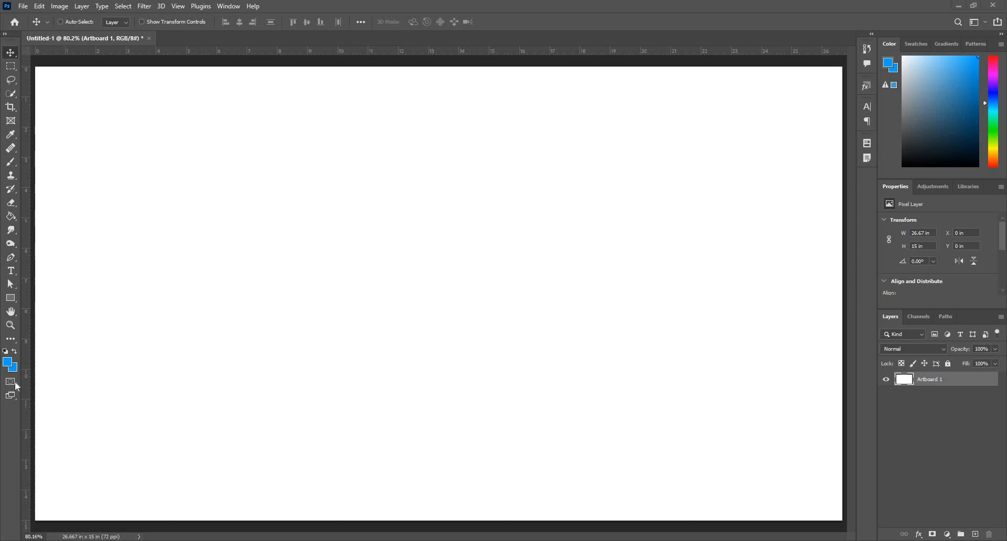
Step: Reset the foreground and background colors to the default black and white, and swap them repeatedly, ending with white in front
{"action": "left_click", "coordinate": [6, 352]}
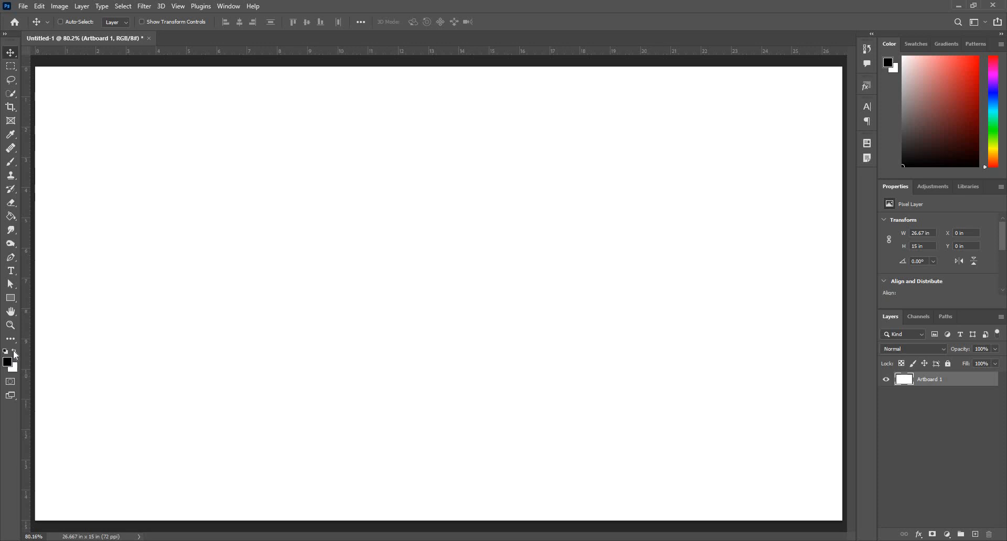
{"action": "left_click", "coordinate": [15, 352]}
{"action": "left_click", "coordinate": [17, 355]}
{"action": "key", "text": "x"}
{"action": "key", "text": "x"}
{"action": "key", "text": "x"}
{"action": "key", "text": "x"}
{"action": "key", "text": "x"}
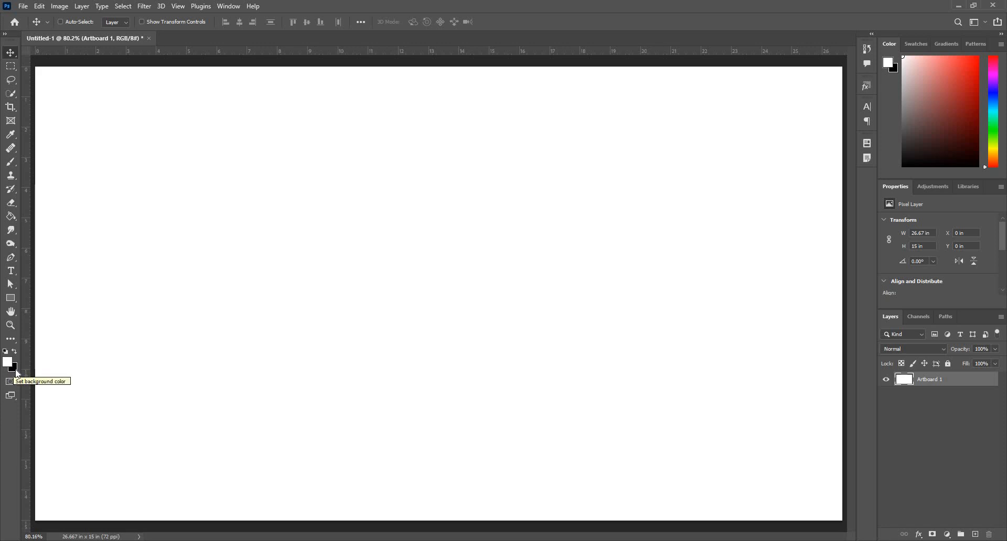
Step: Set the foreground color to bright red, hex e90c0c
{"action": "left_click", "coordinate": [8, 363]}
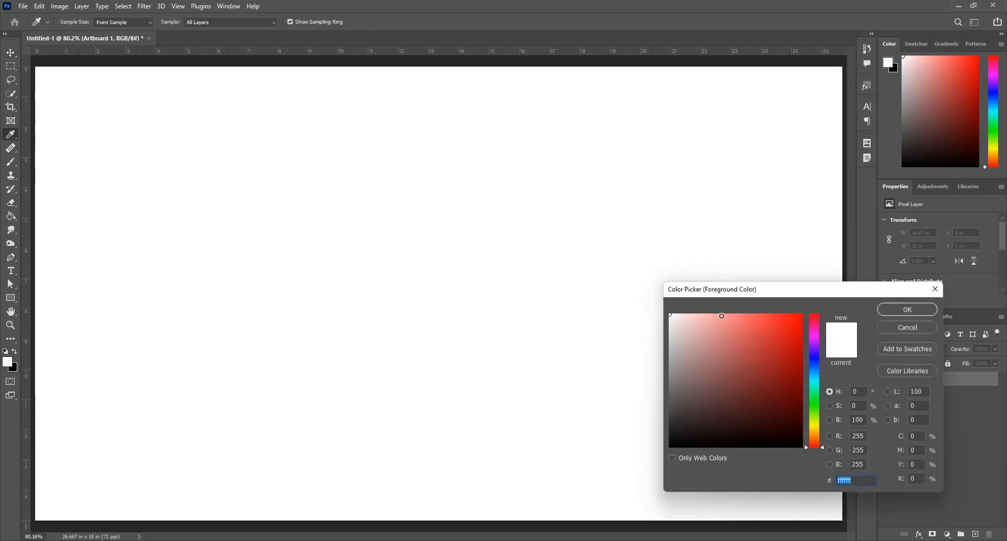
{"action": "left_click", "coordinate": [722, 300]}
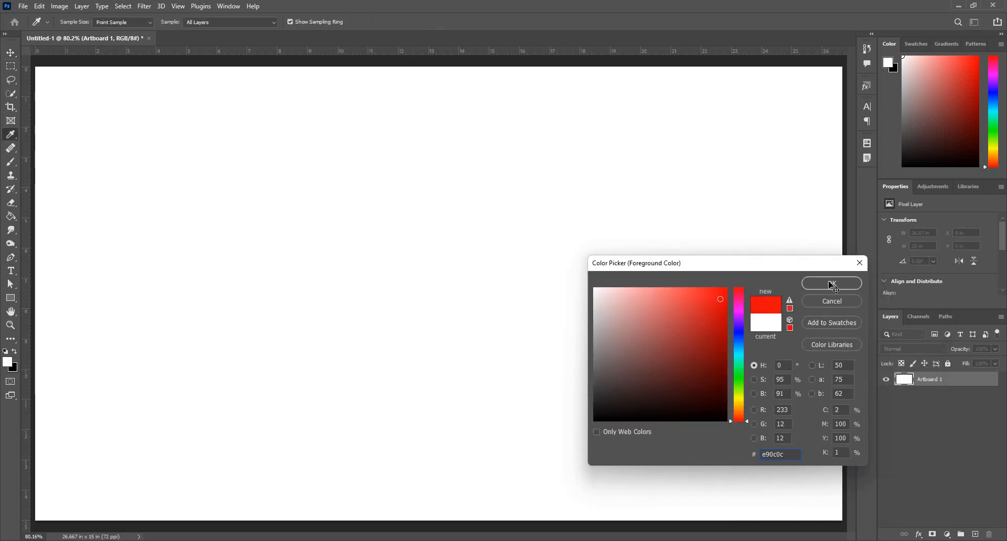
{"action": "left_click", "coordinate": [832, 285]}
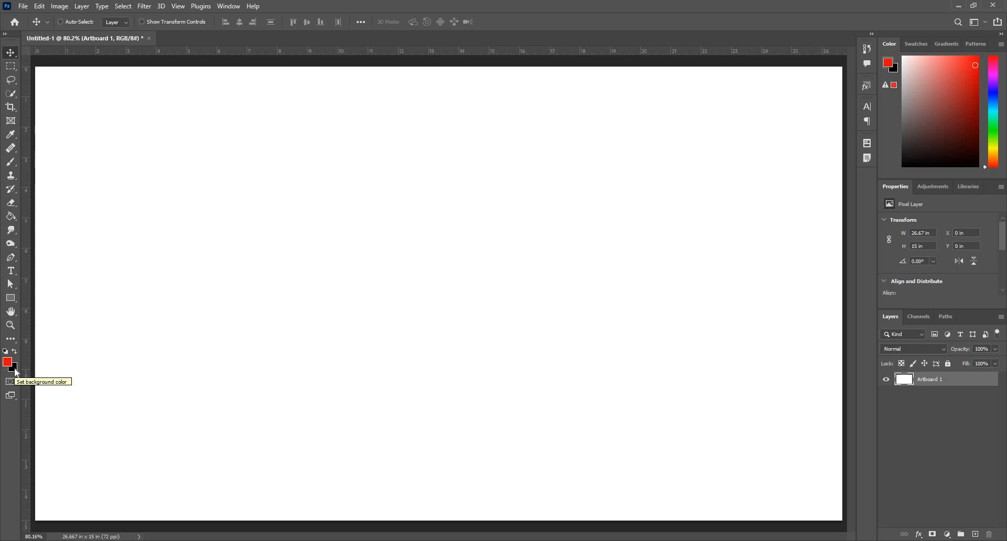
Step: Set the background color to a bright, fully saturated sky blue
{"action": "left_click", "coordinate": [16, 371]}
{"action": "left_click_drag", "start_coordinate": [739, 359], "coordinate": [740, 350]}
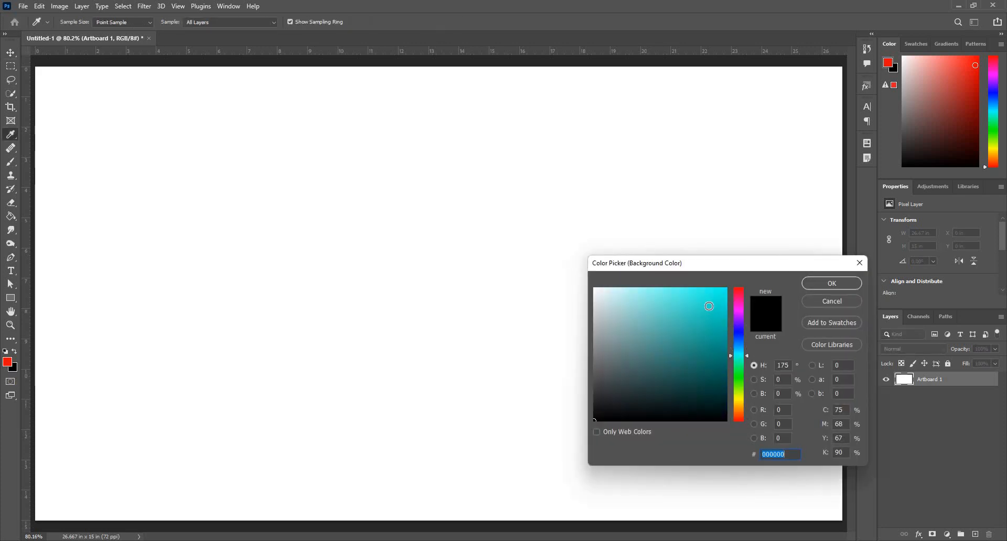
{"action": "left_click_drag", "start_coordinate": [709, 306], "coordinate": [729, 272]}
{"action": "left_click", "coordinate": [832, 284]}
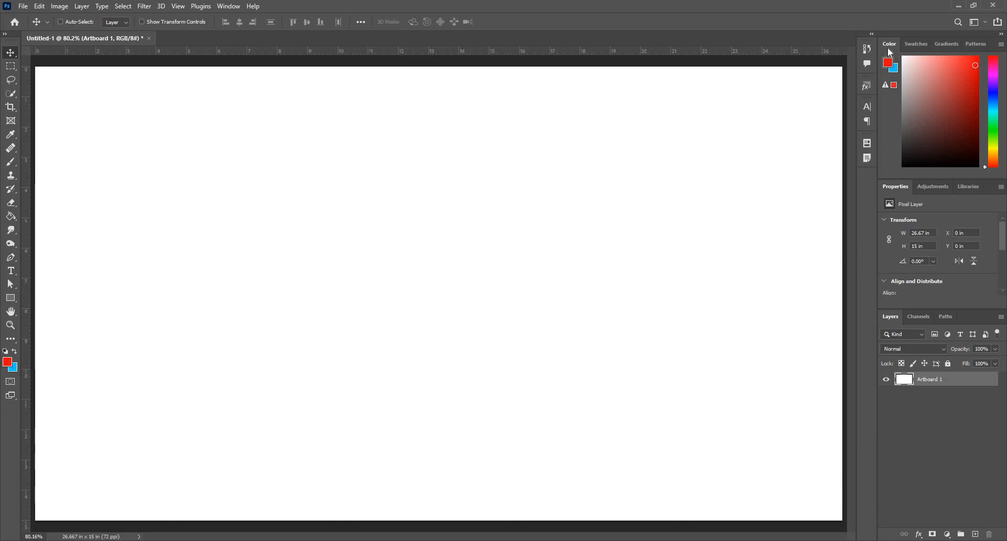
{"action": "left_click", "coordinate": [227, 6]}
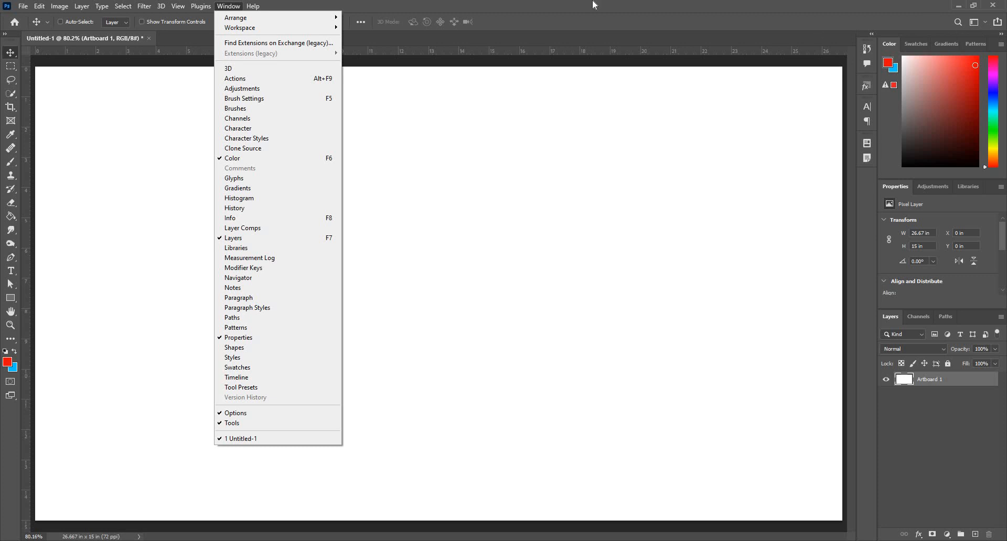
{"action": "left_click", "coordinate": [59, 395]}
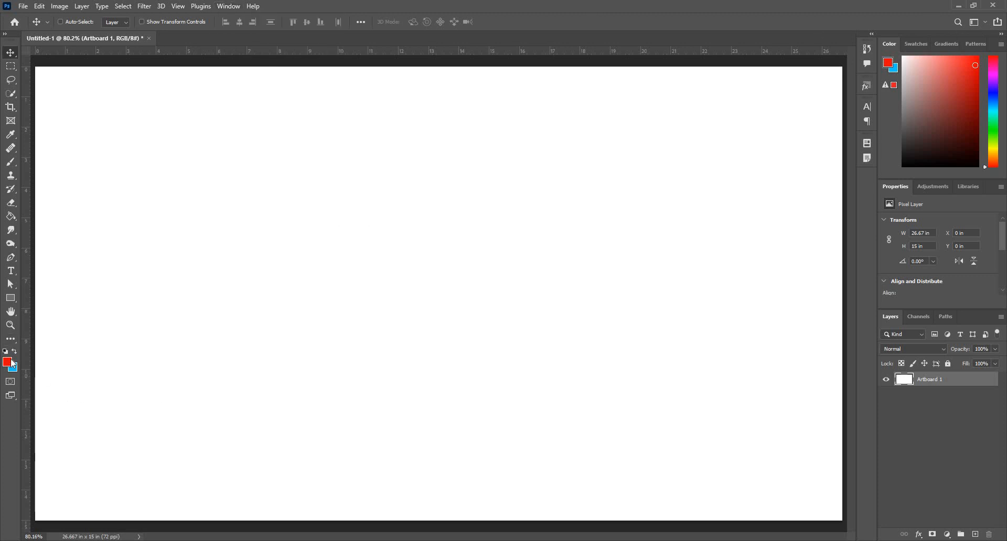
Step: Add a Solid Color fill layer in the foreground red e90c0c above Artboard 1 and delete it again
{"action": "left_click", "coordinate": [947, 536]}
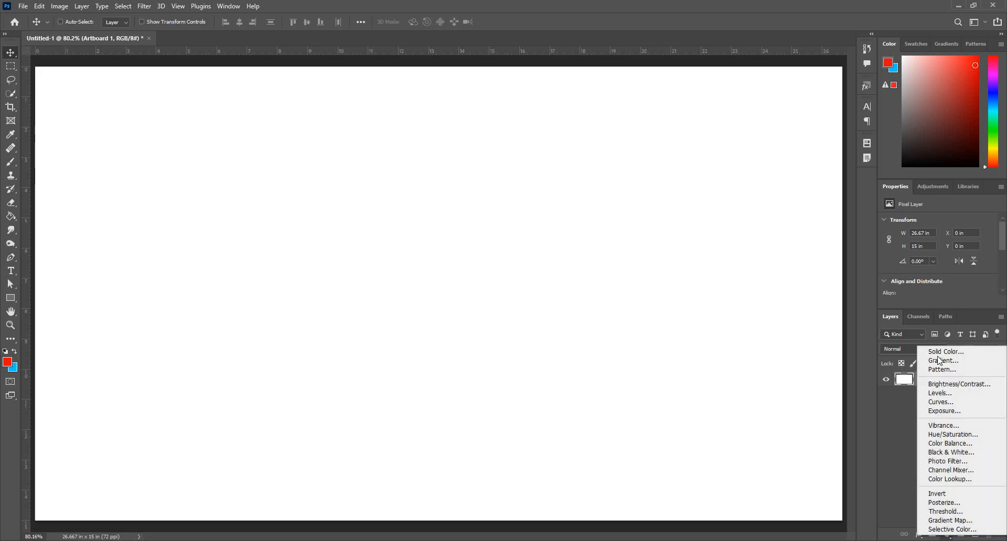
{"action": "left_click", "coordinate": [939, 356]}
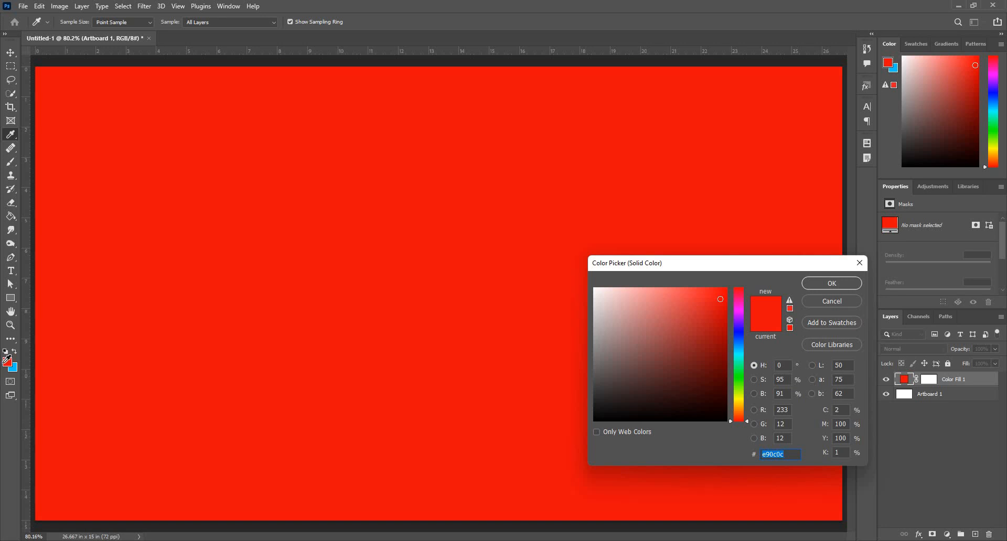
{"action": "left_click", "coordinate": [844, 284]}
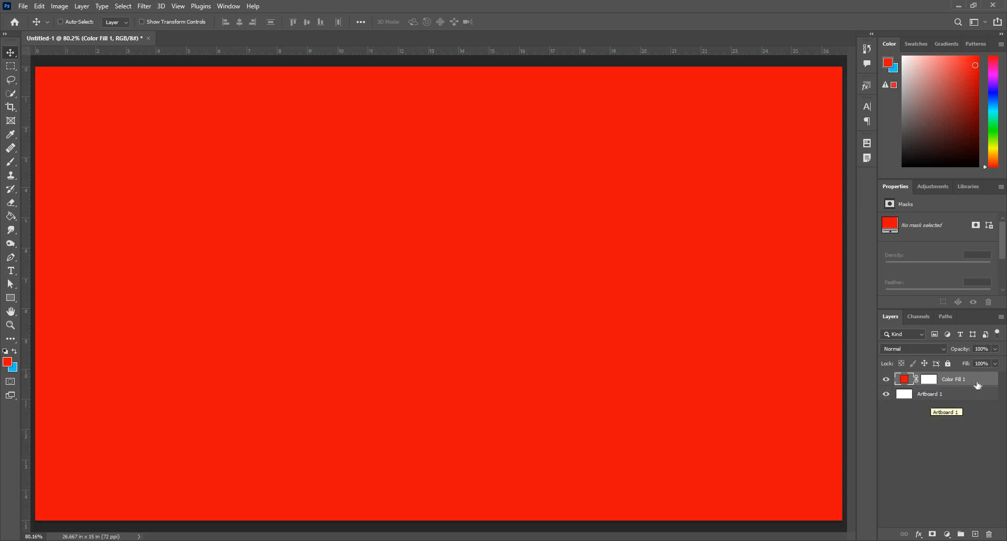
{"action": "key", "text": "Delete"}
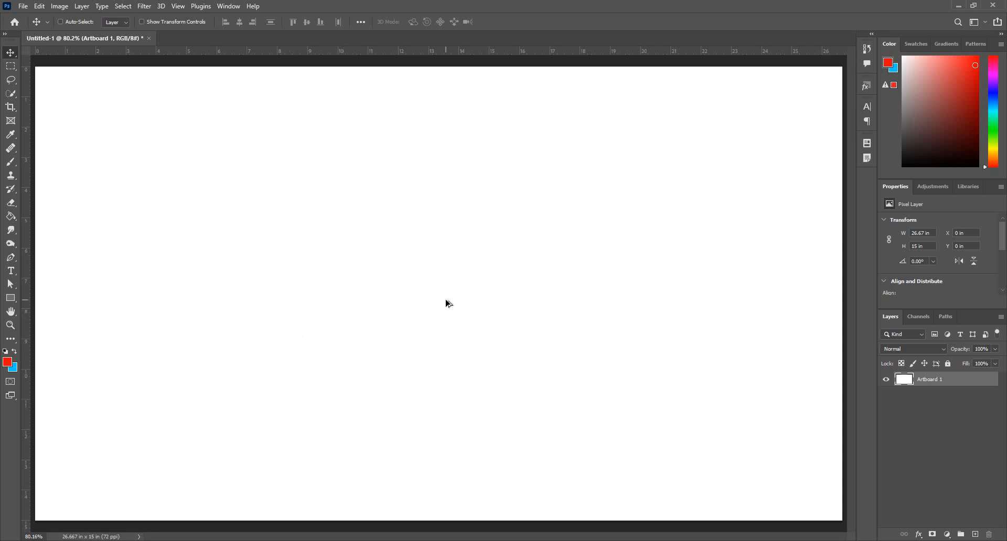
Step: Fill the Artboard 1 layer with the foreground red, refill it with the background blue, and undo both fills
{"action": "key", "text": "alt+BackSpace"}
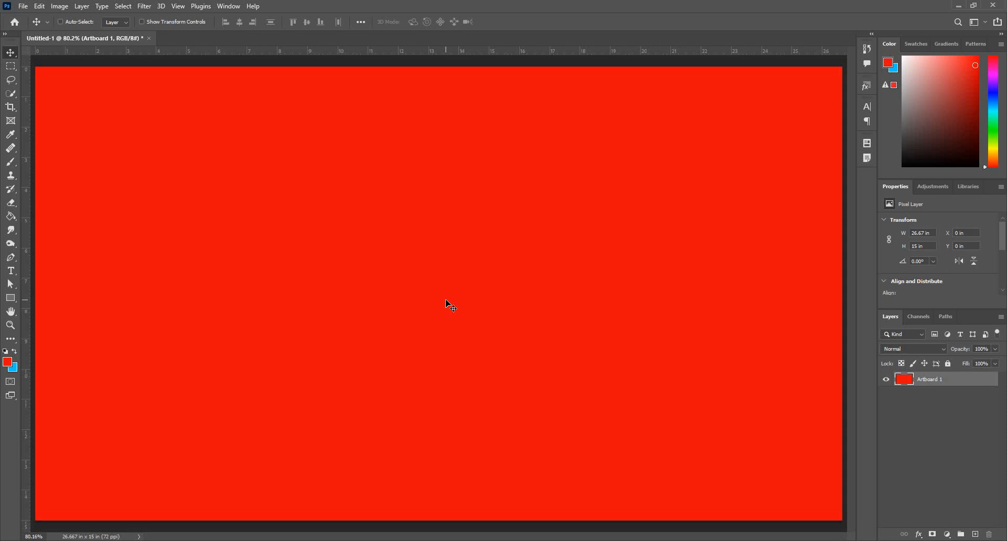
{"action": "key", "text": "ctrl"}
{"action": "key", "text": "ctrl+BackSpace"}
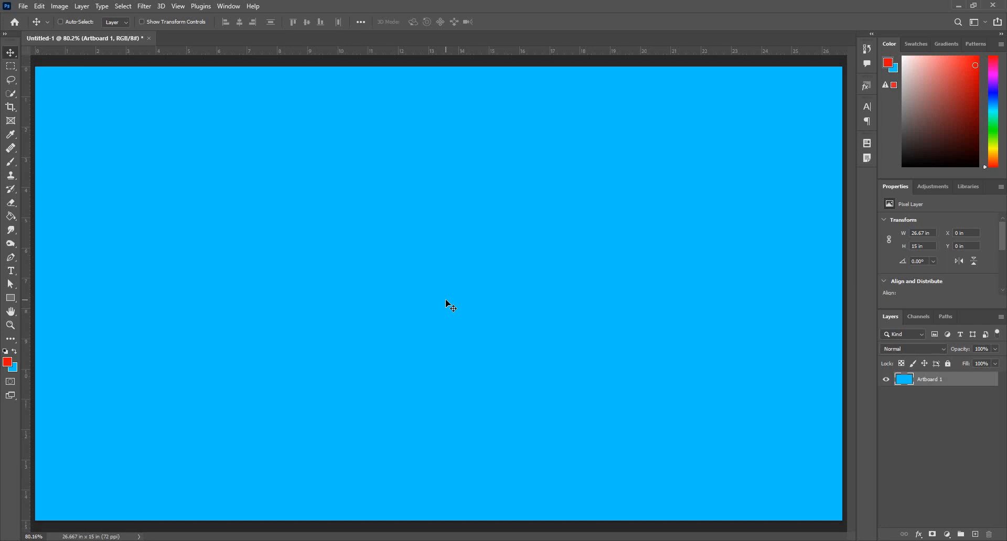
{"action": "key", "text": "ctrl+z"}
{"action": "key", "text": "ctrl+z"}
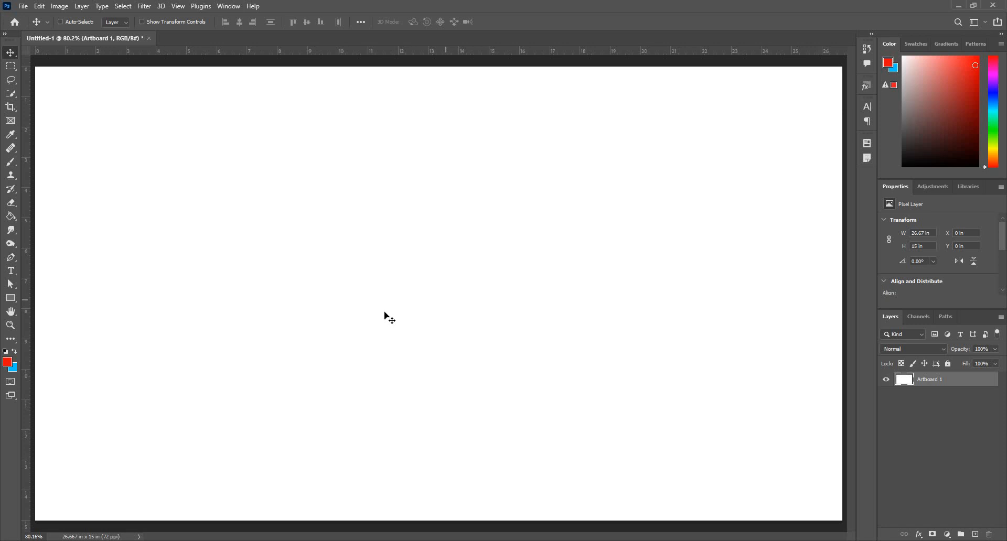
Step: Draw a blue-filled square shape about 474 px wide and recolor it with the foreground red, finally with the background blue
{"action": "left_click", "coordinate": [12, 302]}
{"action": "left_click", "coordinate": [116, 23]}
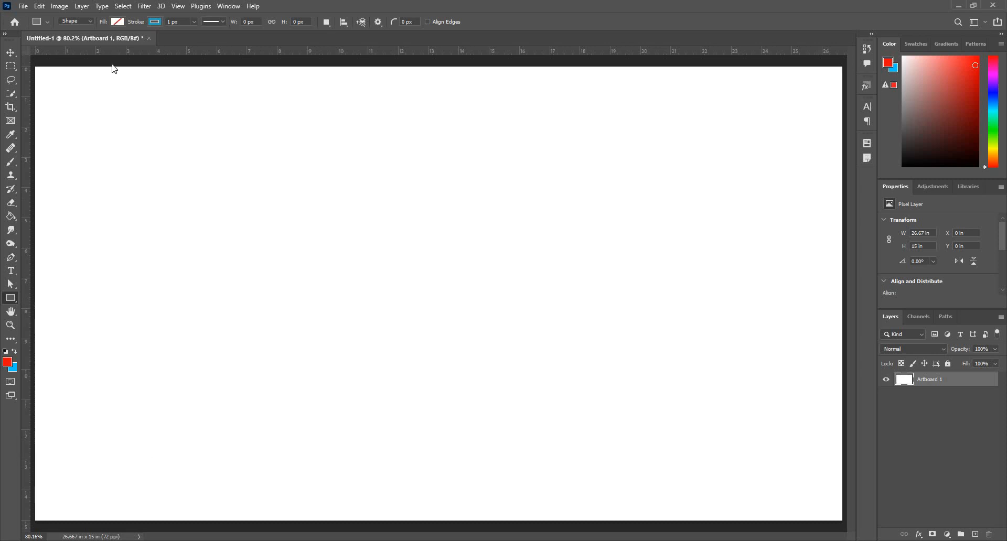
{"action": "left_click", "coordinate": [101, 77]}
{"action": "left_click_drag", "start_coordinate": [232, 125], "coordinate": [453, 325]}
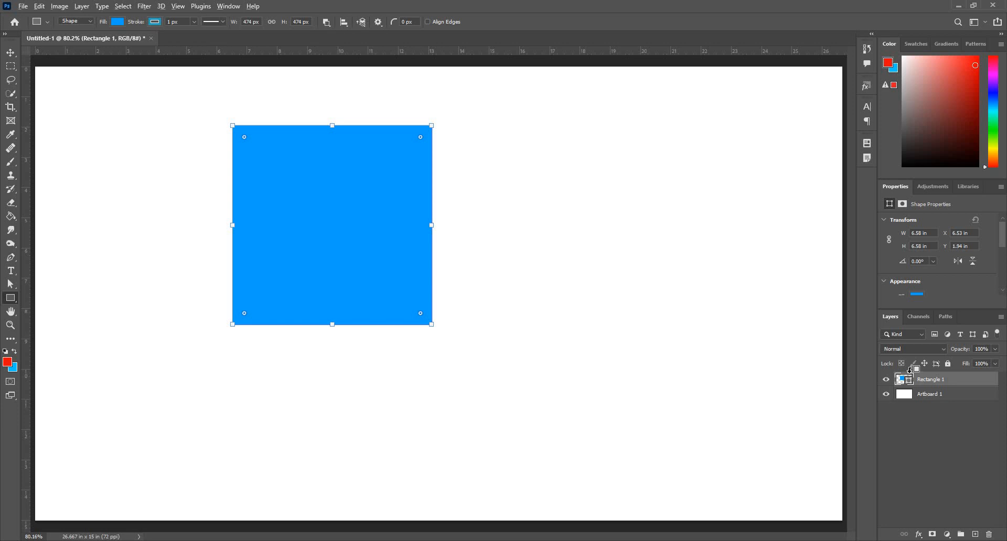
{"action": "key", "text": "alt+BackSpace"}
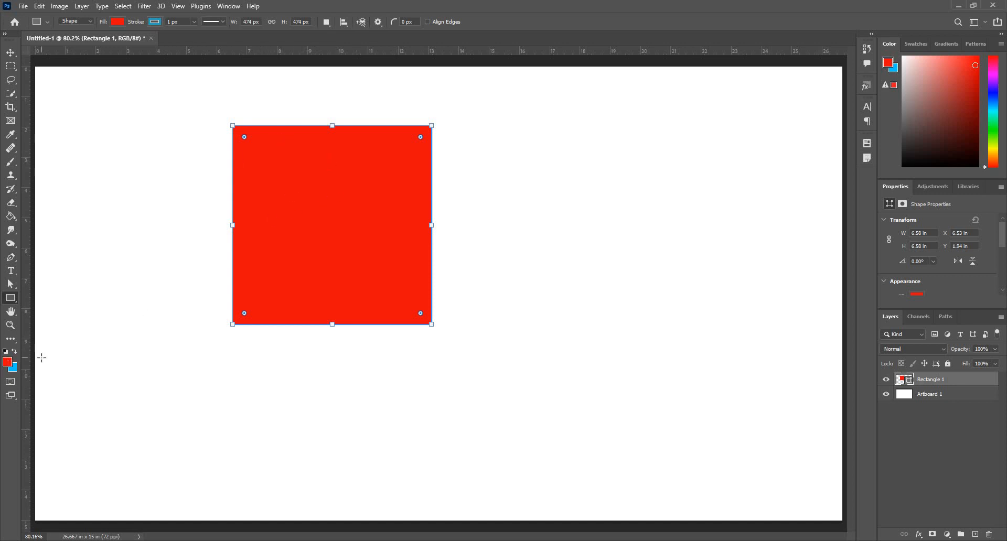
{"action": "key", "text": "ctrl+BackSpace"}
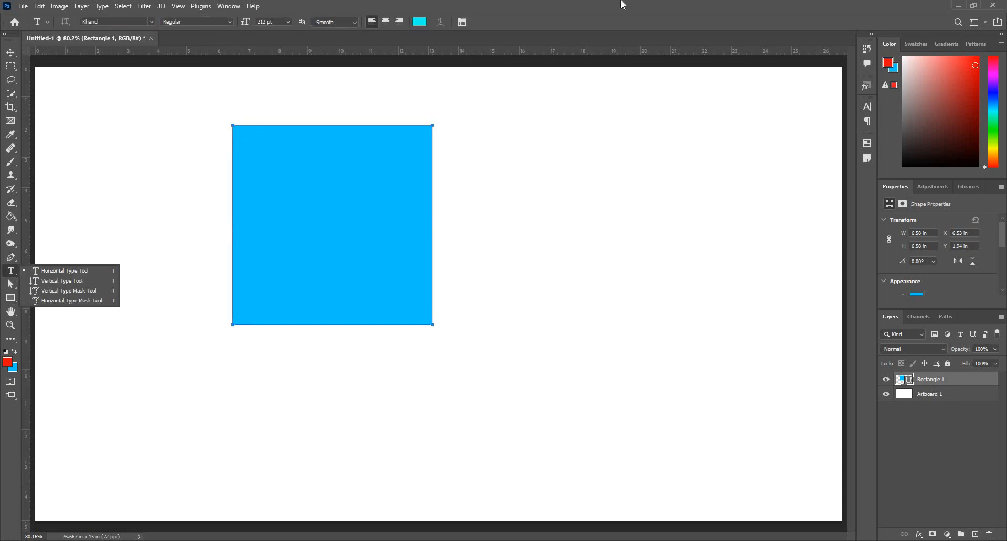
Step: Add the placeholder text "Lorem Ipsum" in Khand Regular 212 pt and move it below the blue square
{"action": "left_click", "coordinate": [507, 389]}
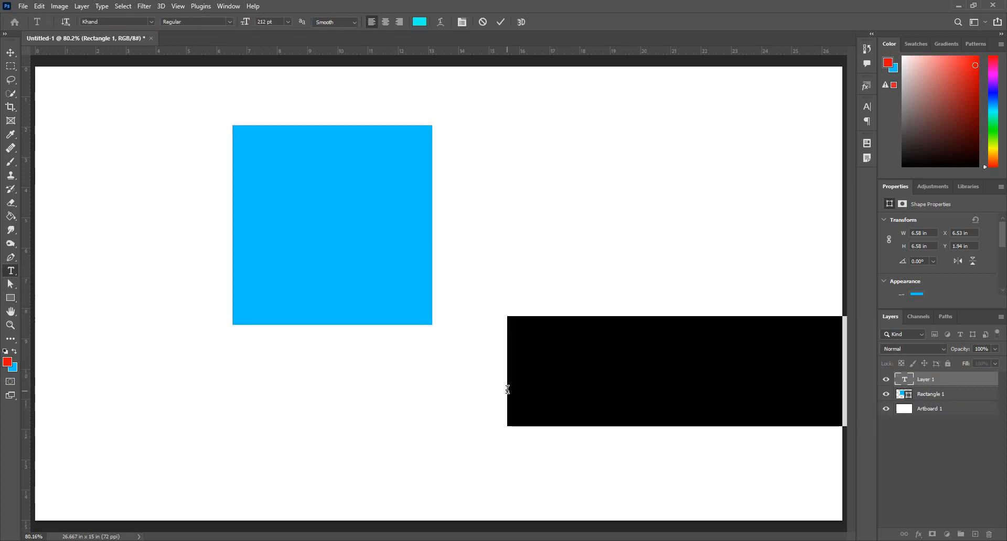
{"action": "key", "text": "ctrl+Return"}
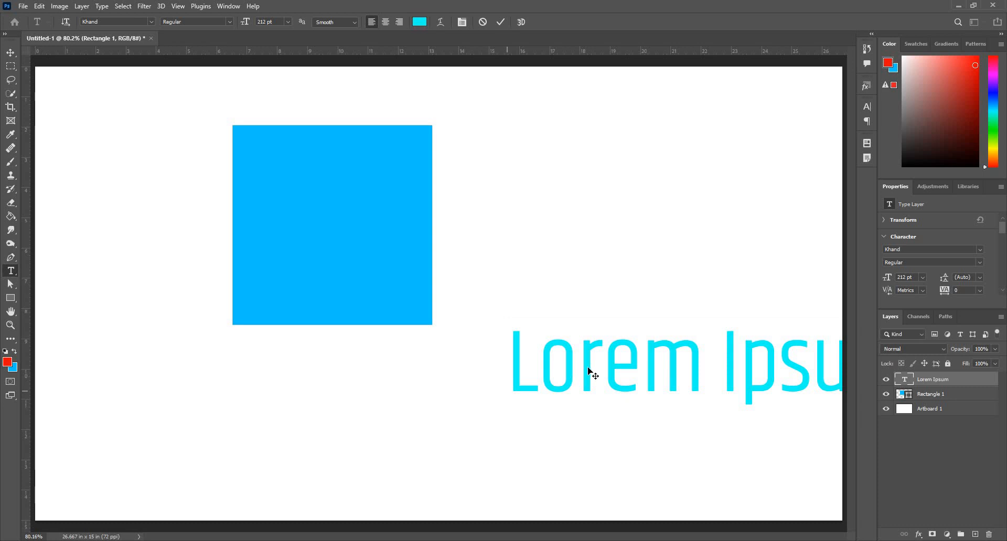
{"action": "left_click_drag", "start_coordinate": [591, 373], "coordinate": [349, 443]}
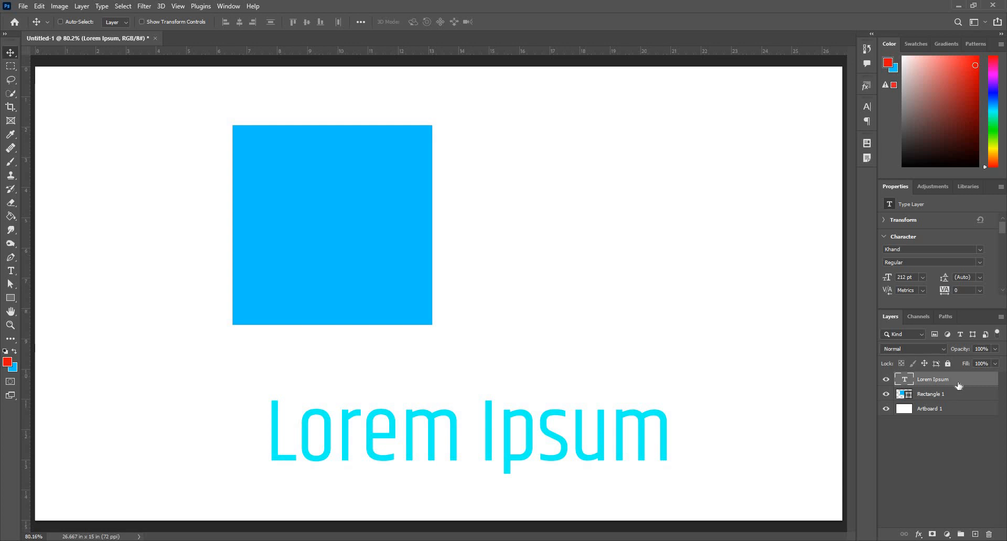
Step: Recolor the Lorem Ipsum text with the foreground red, finally with the background blue
{"action": "key", "text": "alt+BackSpace"}
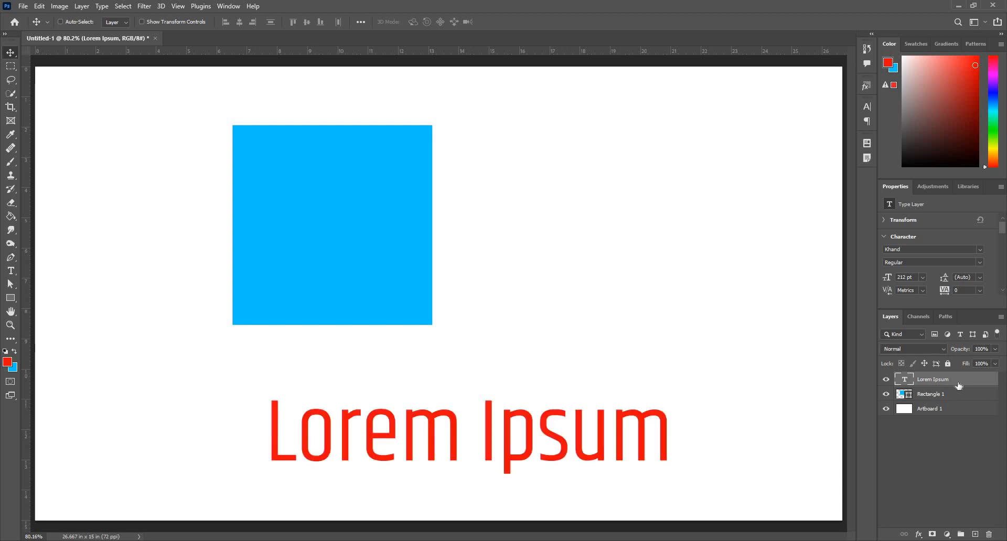
{"action": "key", "text": "ctrl"}
{"action": "key", "text": "ctrl+BackSpace"}
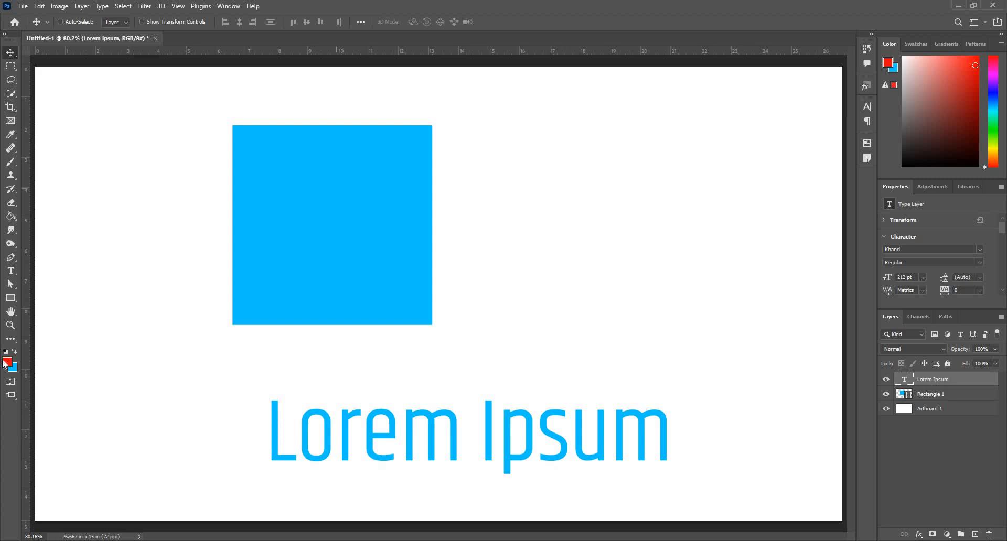
Step: Delete the Lorem Ipsum and Rectangle 1 layers together, keeping only Artboard 1
{"action": "left_click", "coordinate": [934, 396]}
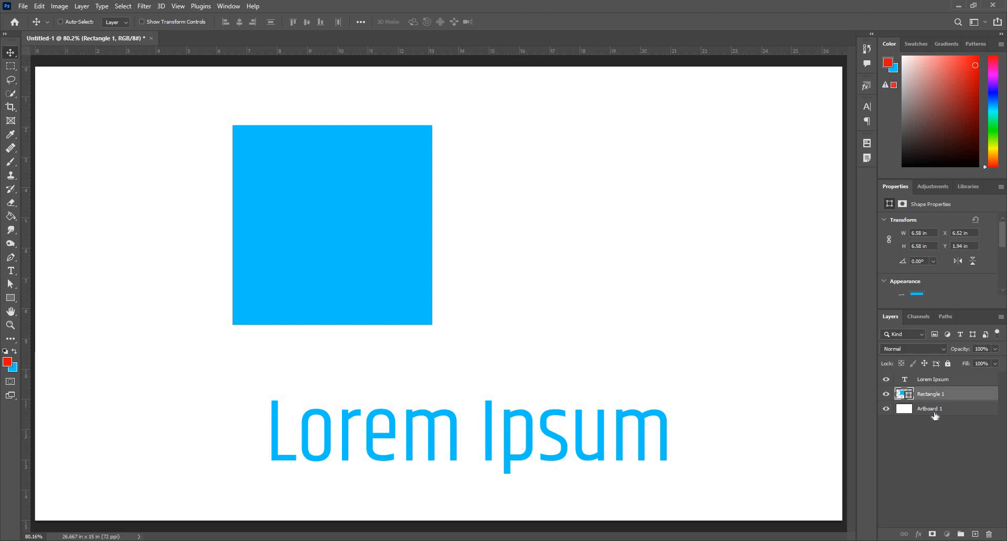
{"action": "left_click", "coordinate": [934, 384]}
{"action": "left_click", "coordinate": [933, 400], "text": "shift"}
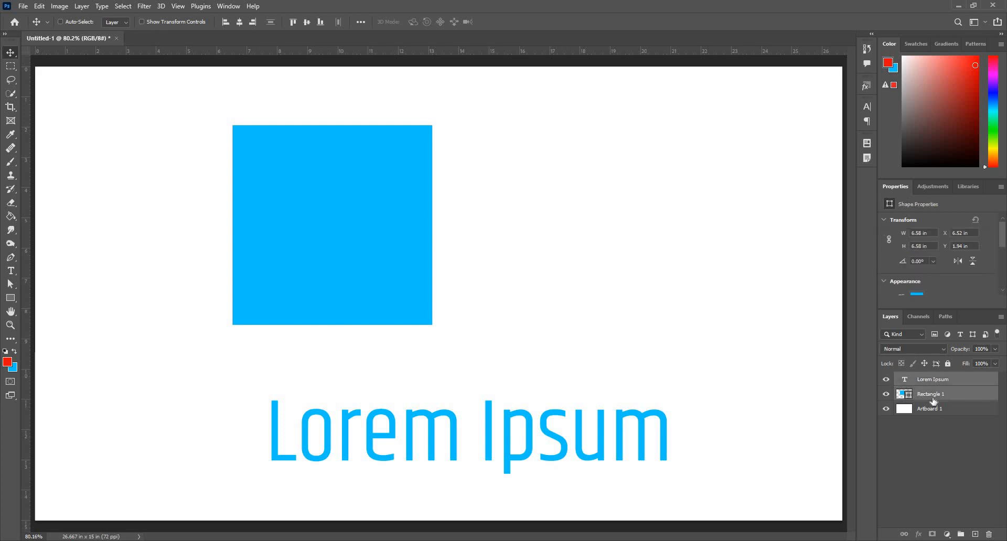
{"action": "key", "text": "Delete"}
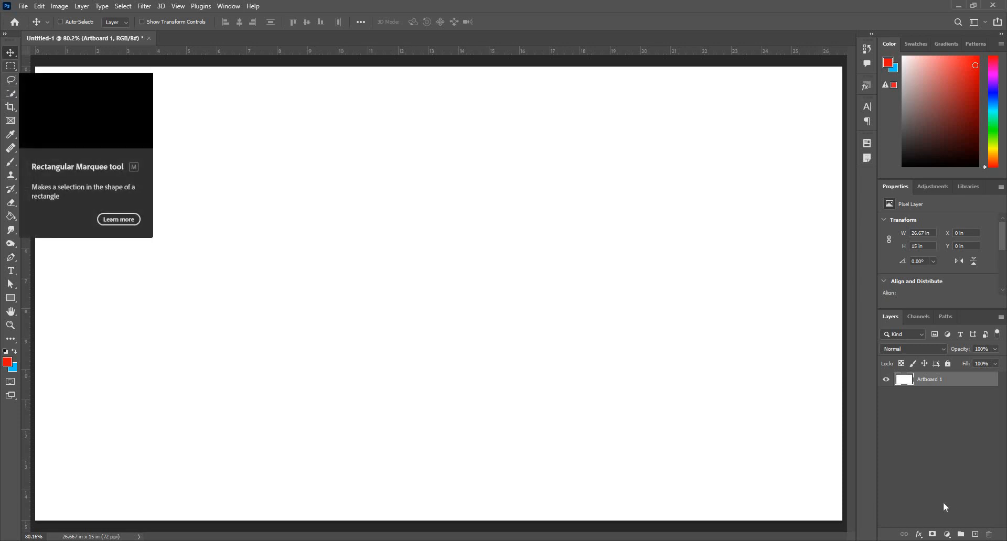
Step: Create a new layer above Artboard 1 and make a square marquee selection about 9.46 in wide on it
{"action": "left_click", "coordinate": [976, 535]}
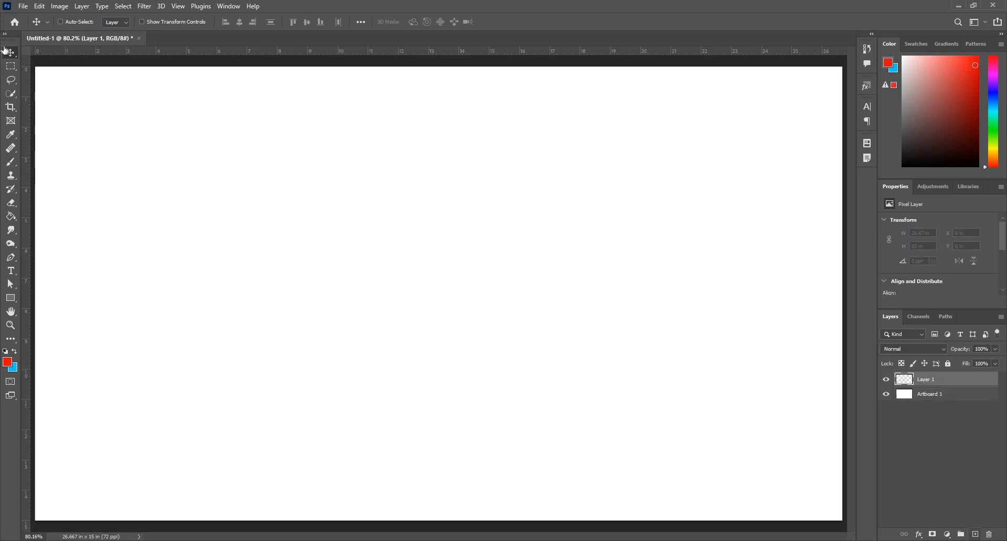
{"action": "left_click", "coordinate": [11, 65]}
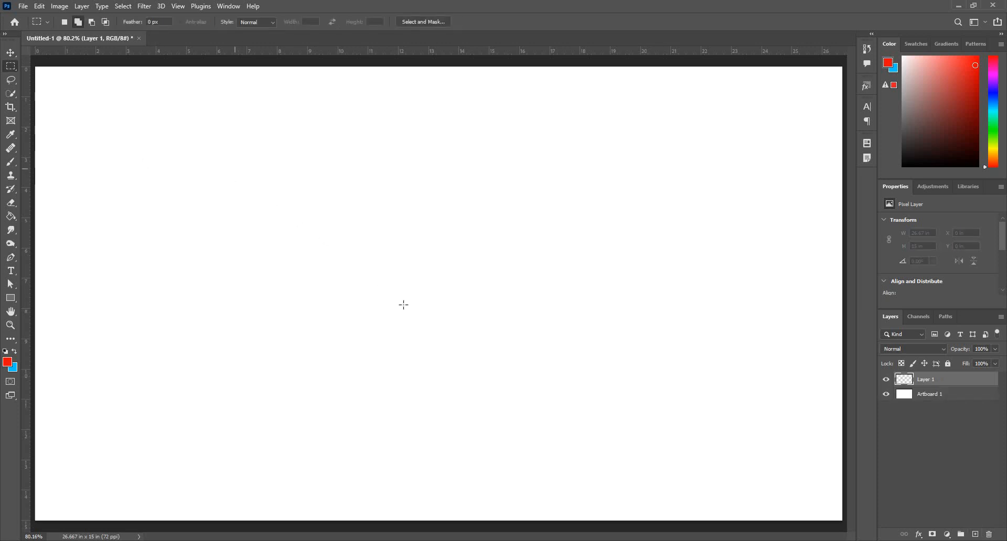
{"action": "left_click_drag", "start_coordinate": [208, 145], "coordinate": [484, 419]}
{"action": "left_click_drag", "start_coordinate": [608, 432], "coordinate": [608, 432]}
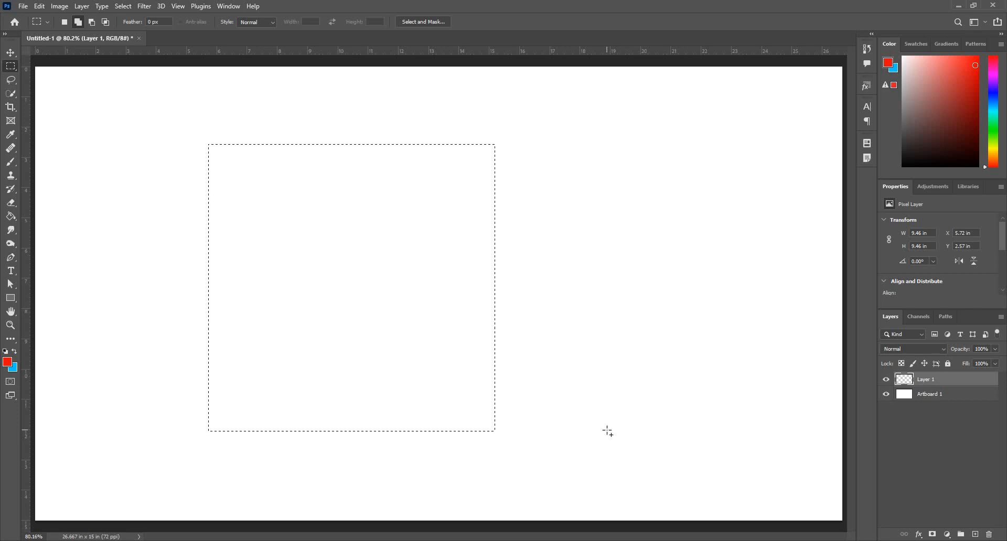
Step: Fill the square selection with the foreground red, clear it, and refill it with the background blue
{"action": "key", "text": "alt+BackSpace"}
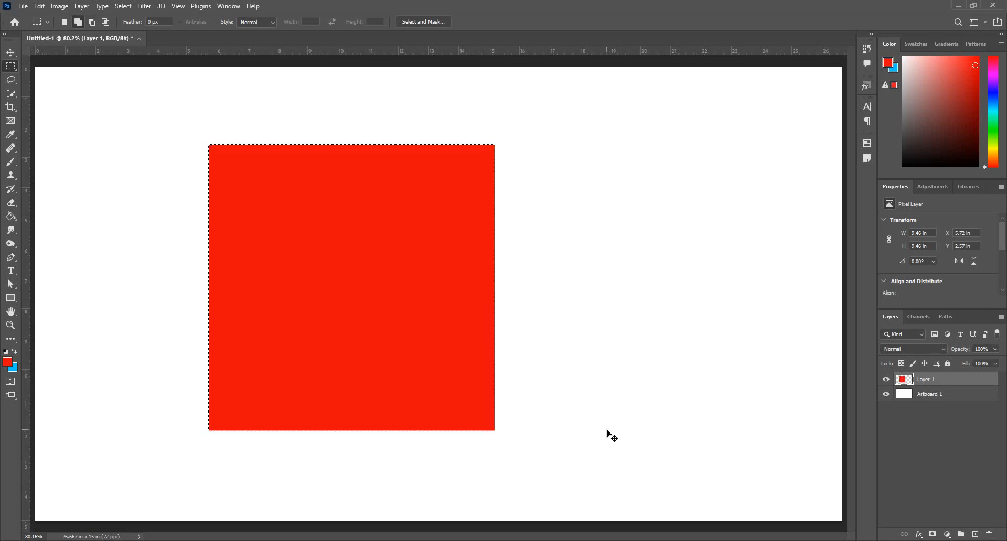
{"action": "key", "text": "Delete"}
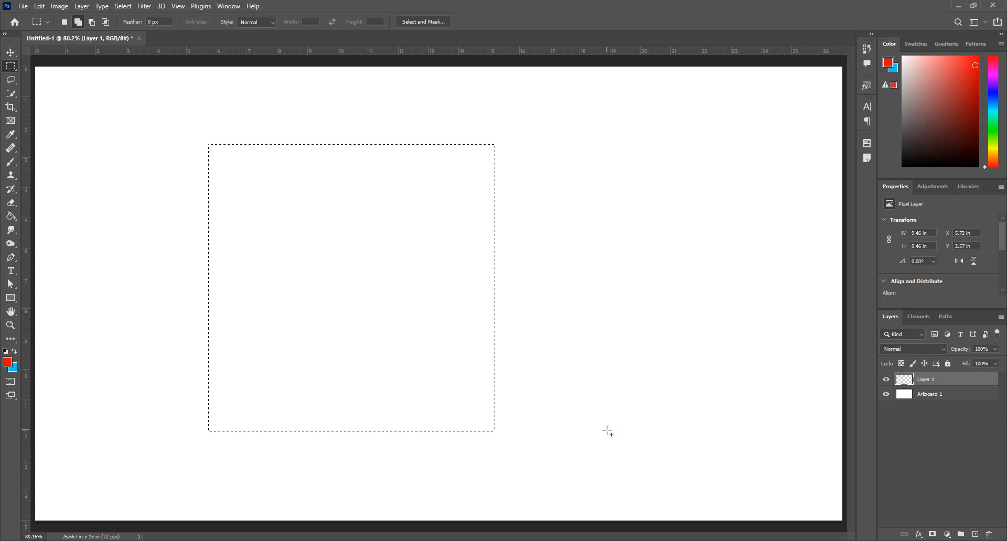
{"action": "key", "text": "ctrl+BackSpace"}
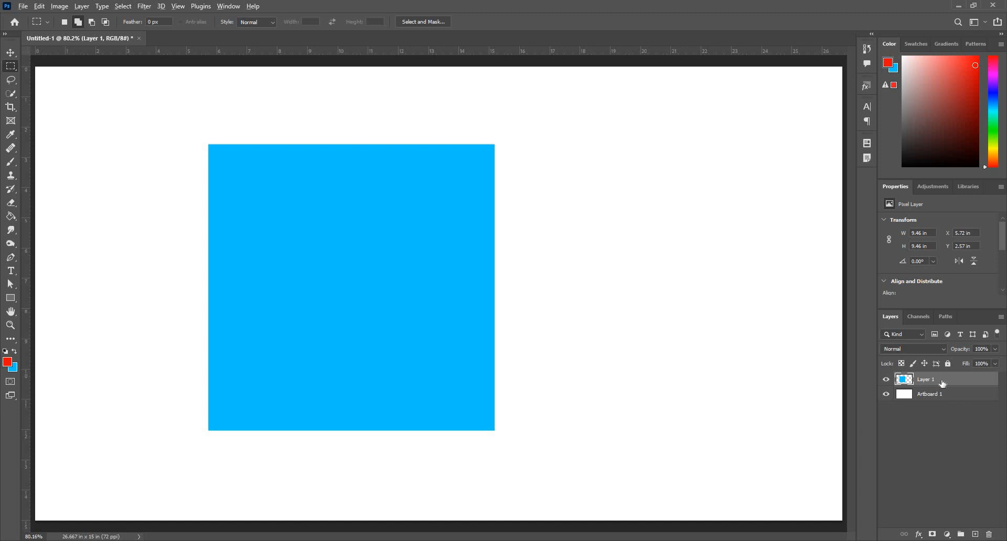
Step: Fill the whole of Layer 1 with the foreground red, with no selection active
{"action": "key", "text": "alt+BackSpace"}
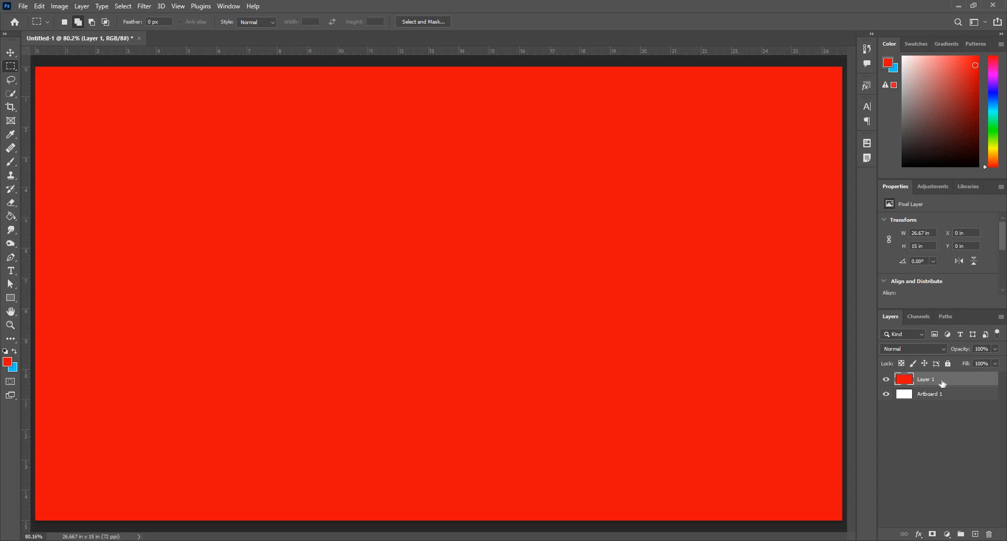
Step: Undo the whole-layer fill and fill only Layer 1's square with transparent pixels locked, using red, blue and red again
{"action": "key", "text": "ctrl+z"}
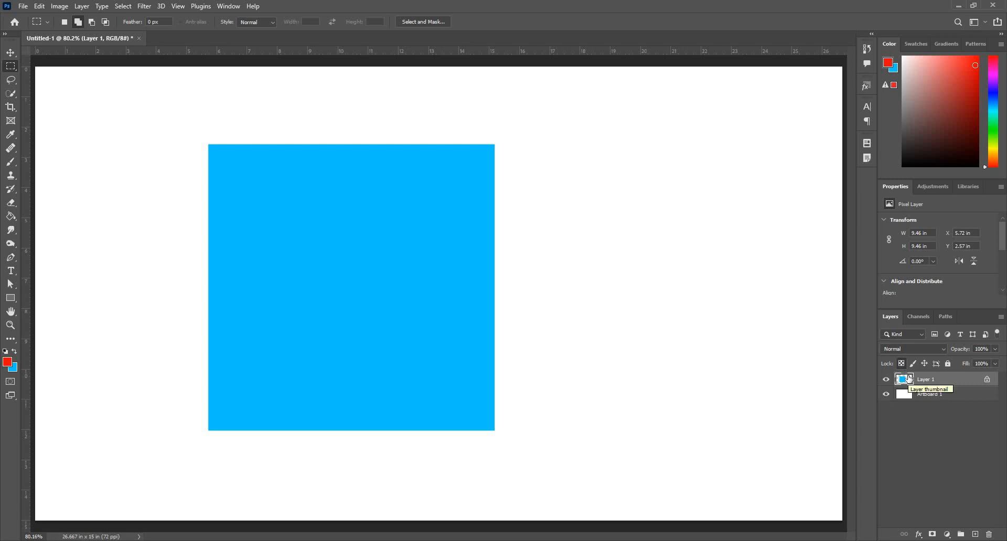
{"action": "key", "text": "alt+BackSpace"}
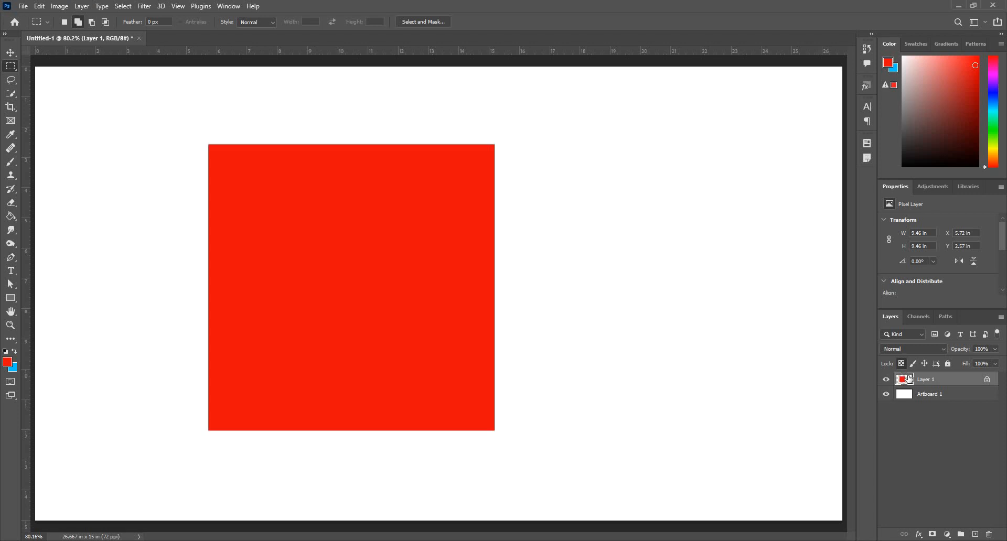
{"action": "key", "text": "ctrl+BackSpace"}
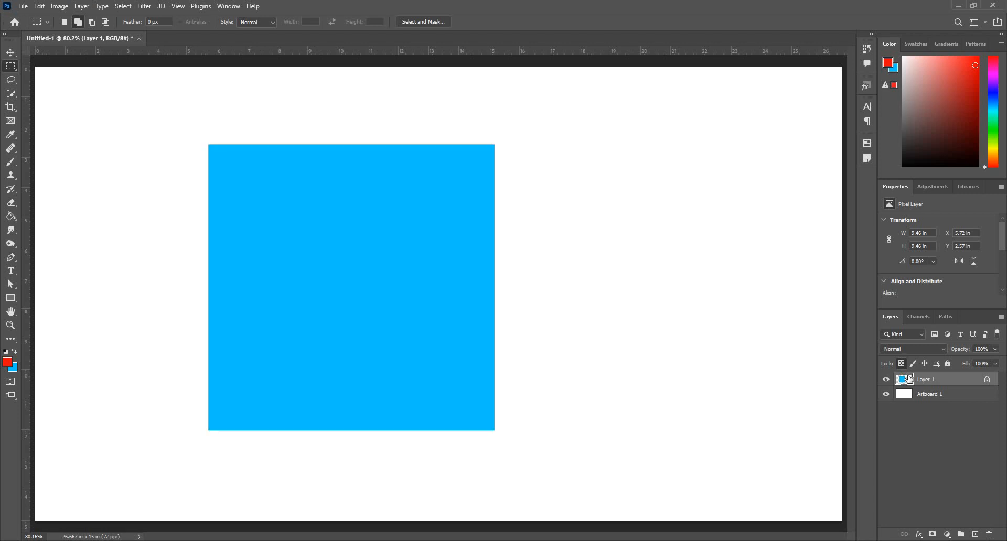
{"action": "key", "text": "alt+BackSpace"}
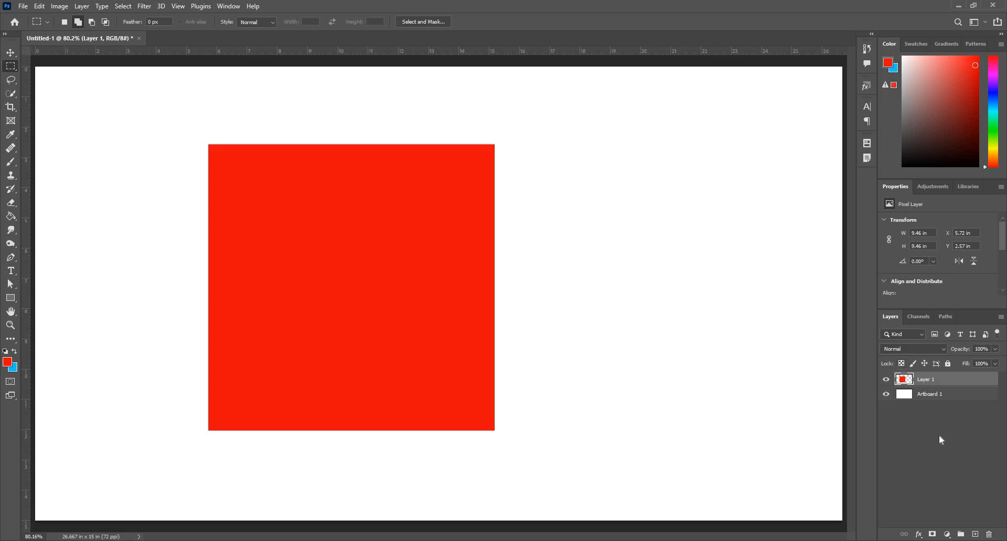
{"action": "scroll", "coordinate": [497, 308], "scroll_direction": "down", "scroll_amount": 1}
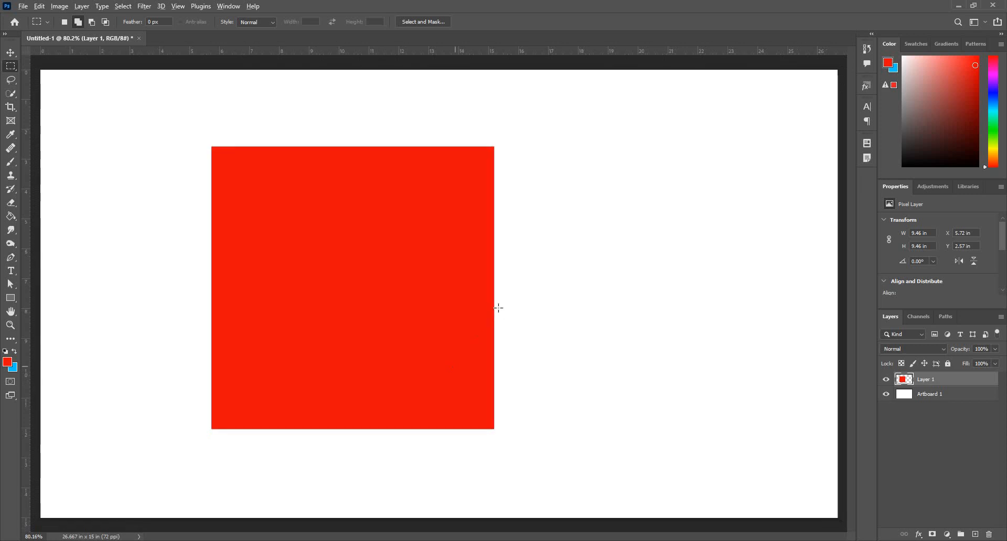
{"action": "scroll", "coordinate": [512, 300], "scroll_direction": "up", "scroll_amount": 1}
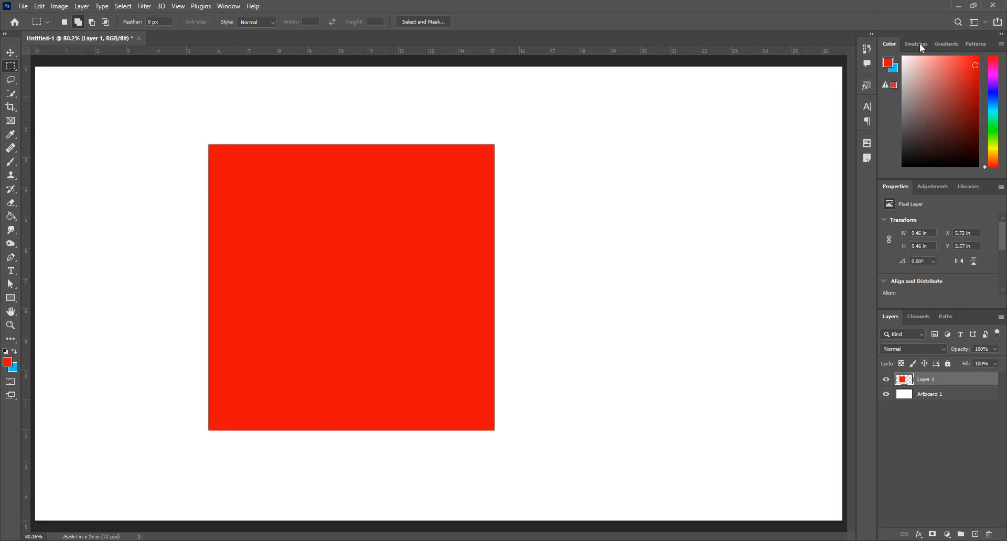
Step: Show the color swatches in place of the color ramp
{"action": "left_click", "coordinate": [228, 6]}
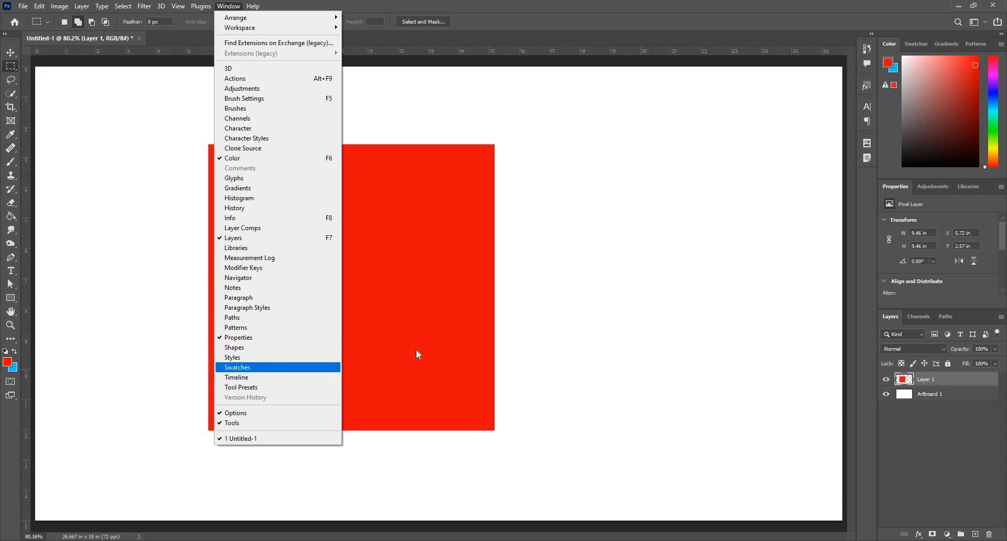
{"action": "left_click", "coordinate": [914, 46]}
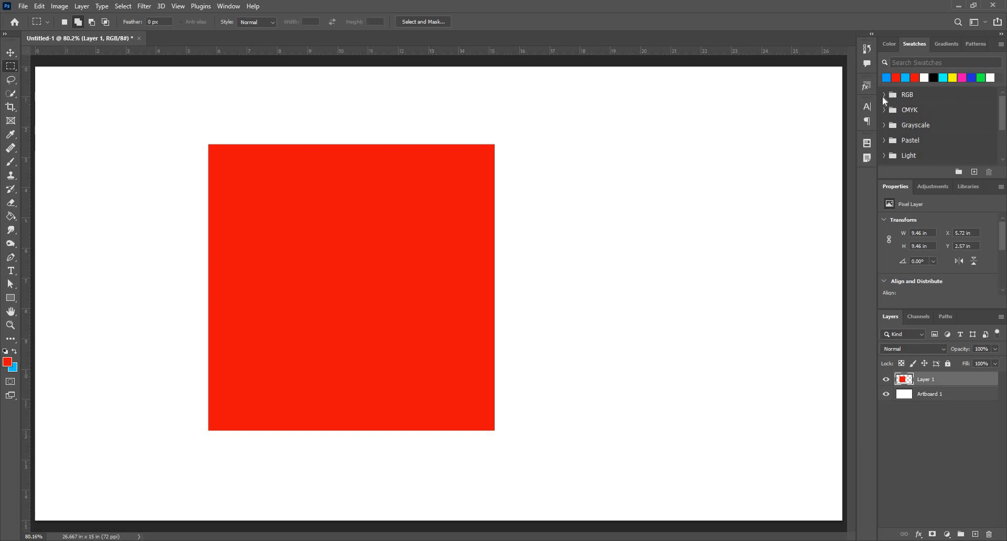
Step: Look through the RGB, CMYK, Grayscale and Pastel swatch groups and the swatch display options
{"action": "left_click", "coordinate": [884, 95]}
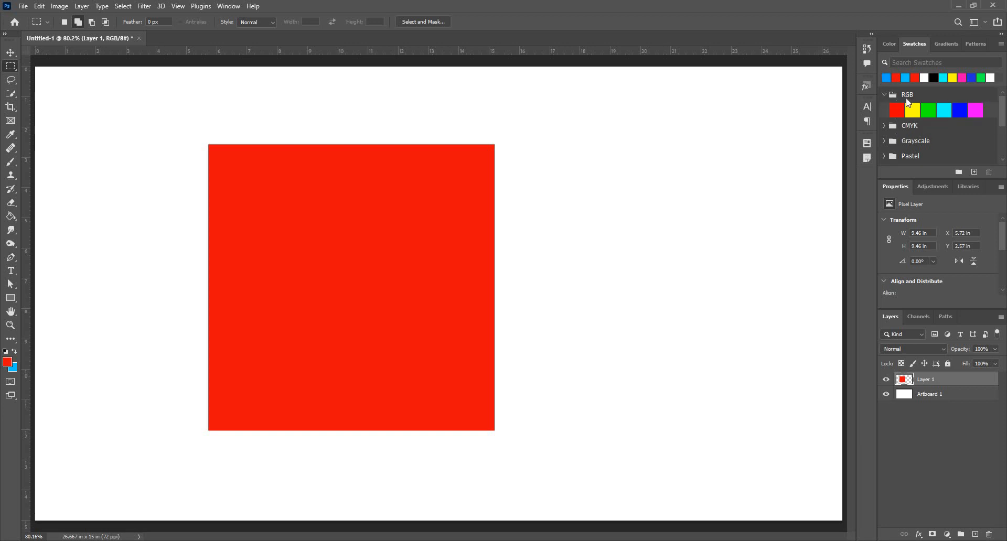
{"action": "left_click", "coordinate": [884, 98]}
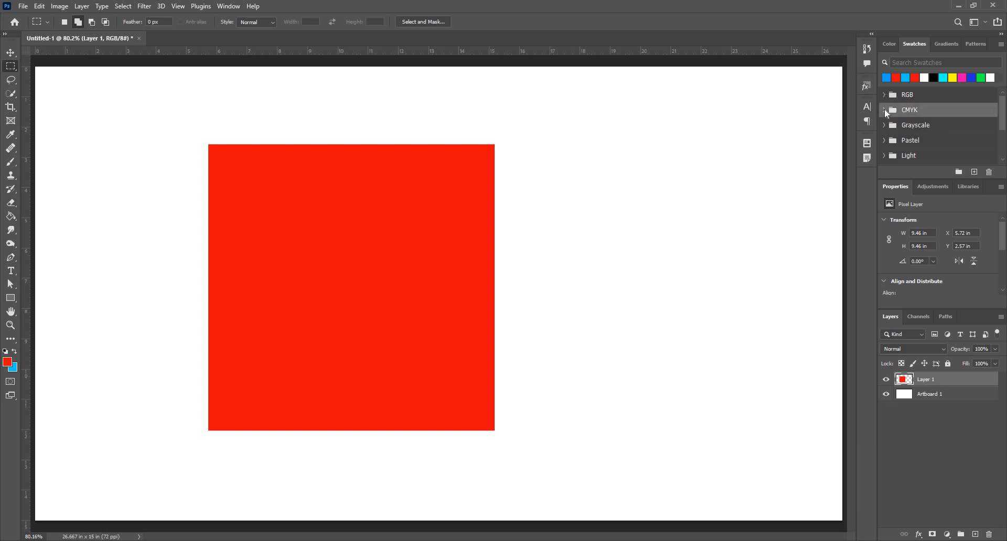
{"action": "left_click", "coordinate": [884, 110]}
{"action": "left_click", "coordinate": [884, 110]}
{"action": "left_click", "coordinate": [884, 125]}
{"action": "left_click", "coordinate": [884, 125]}
{"action": "left_click", "coordinate": [884, 140]}
{"action": "scroll", "coordinate": [884, 142], "scroll_direction": "down", "scroll_amount": 2}
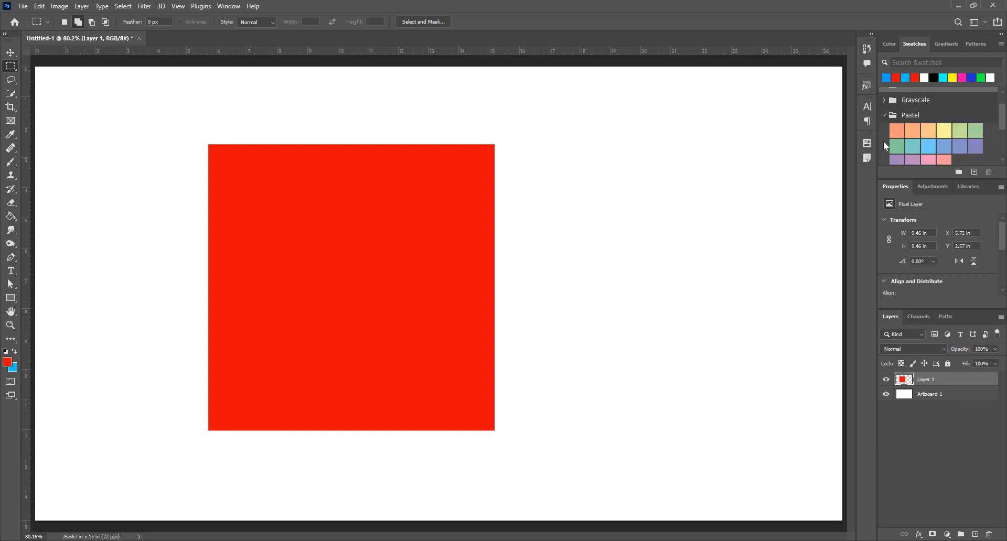
{"action": "scroll", "coordinate": [881, 120], "scroll_direction": "up", "scroll_amount": 1}
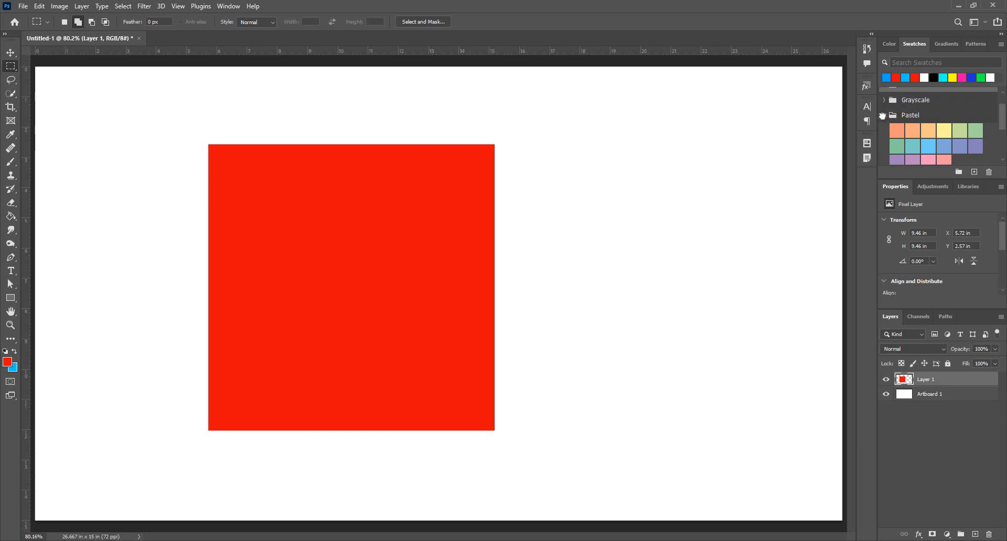
{"action": "left_click", "coordinate": [883, 115]}
{"action": "scroll", "coordinate": [886, 105], "scroll_direction": "up", "scroll_amount": 2}
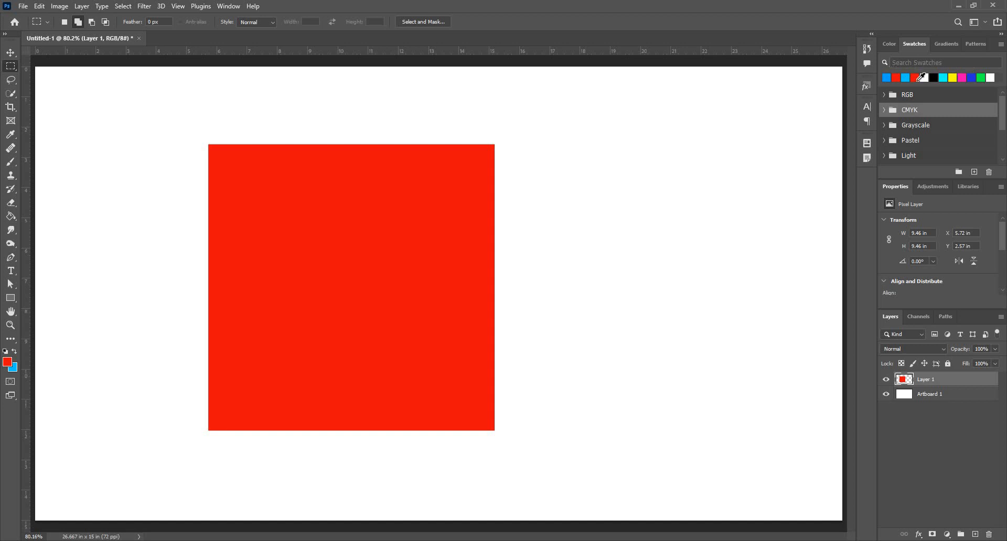
{"action": "left_click", "coordinate": [1001, 44]}
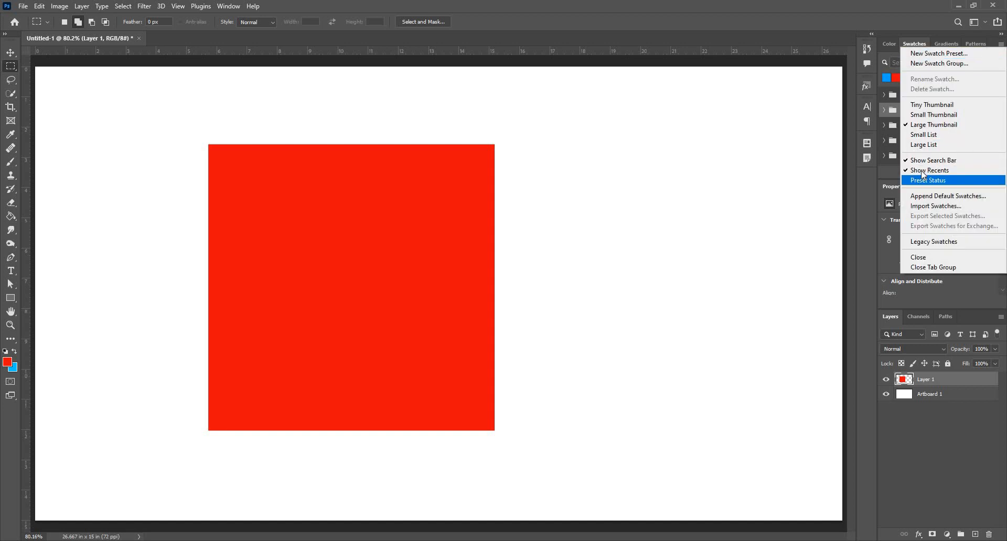
{"action": "left_click", "coordinate": [886, 70]}
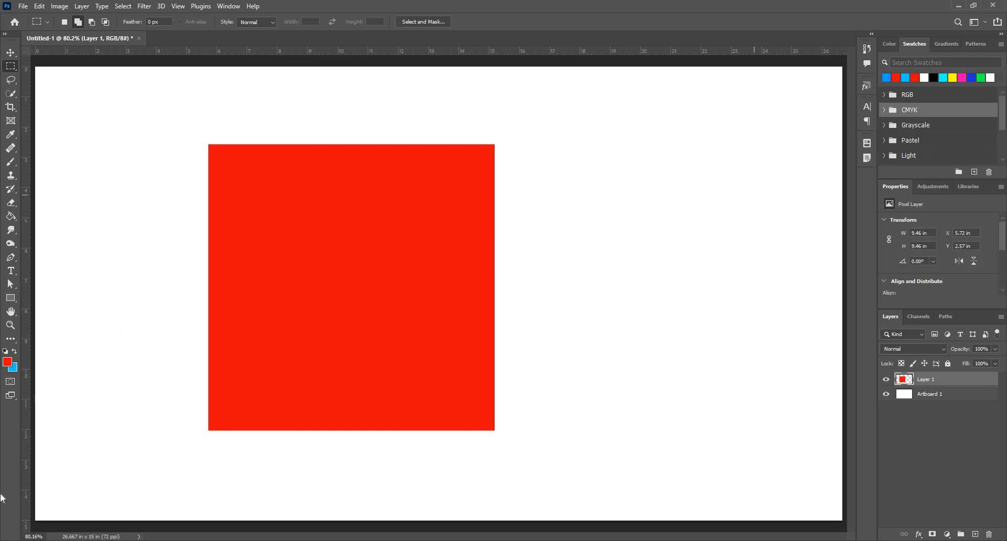
Step: Set the foreground color to a light pink and apply its recent swatch to Layer 1 as a clipped color fill
{"action": "left_click", "coordinate": [8, 366]}
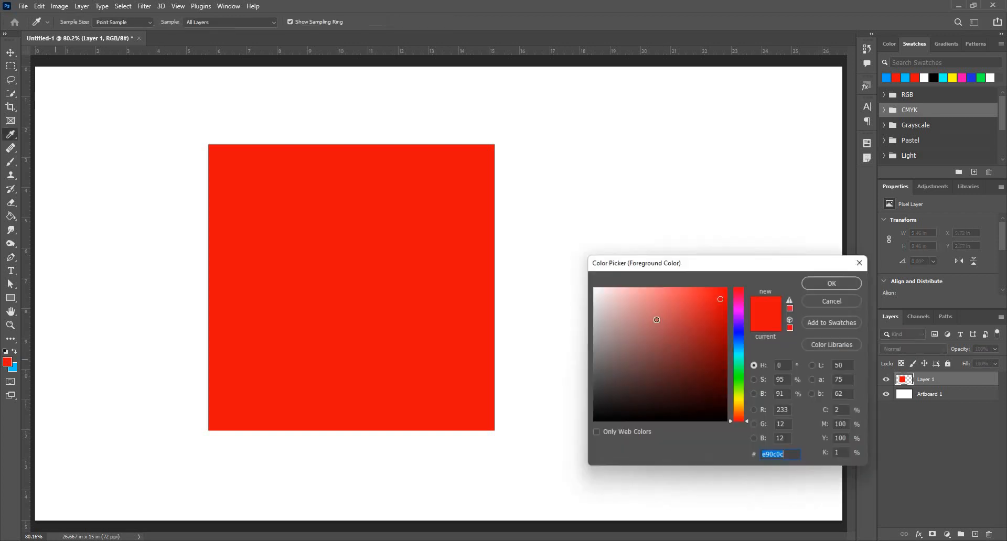
{"action": "left_click", "coordinate": [644, 309]}
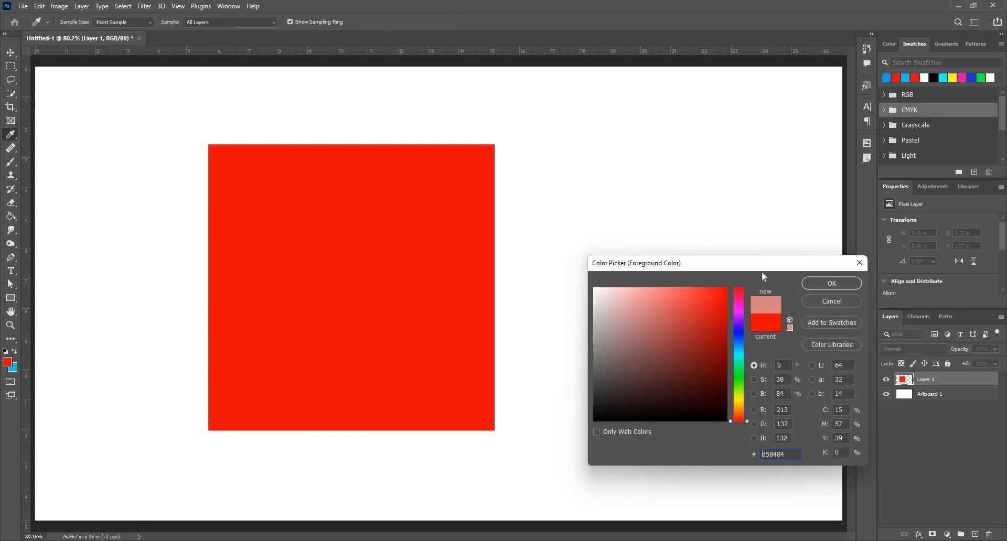
{"action": "left_click", "coordinate": [813, 287]}
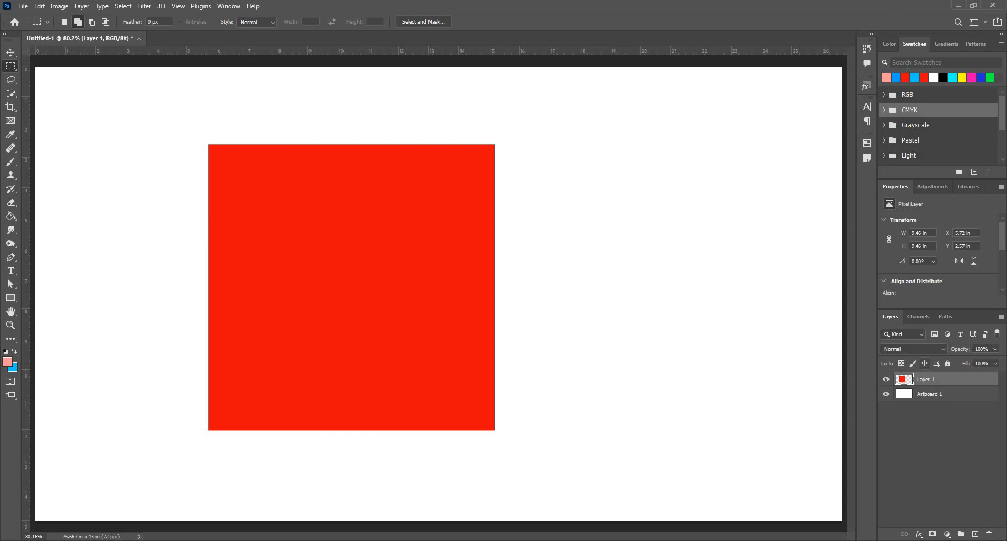
{"action": "left_click_drag", "start_coordinate": [886, 77], "coordinate": [925, 367]}
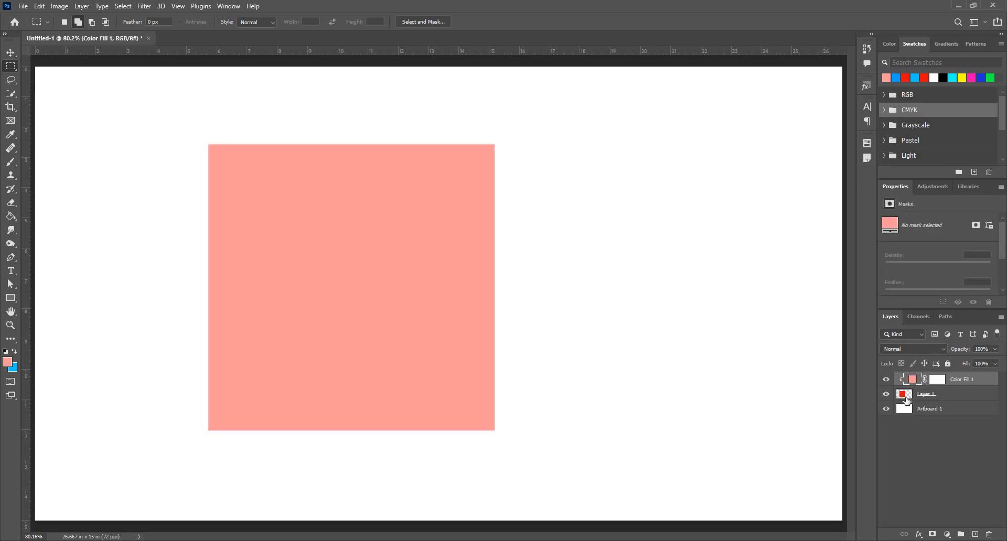
Step: Compare Layer 1 with the clipped Color Fill 1 layer above it and delete that fill layer
{"action": "left_click", "coordinate": [907, 399]}
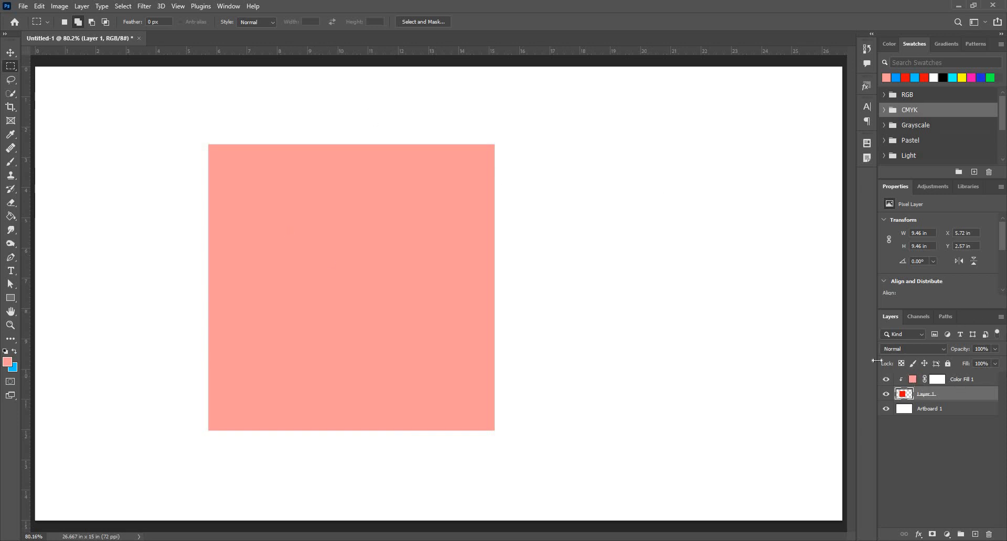
{"action": "left_click", "coordinate": [913, 382]}
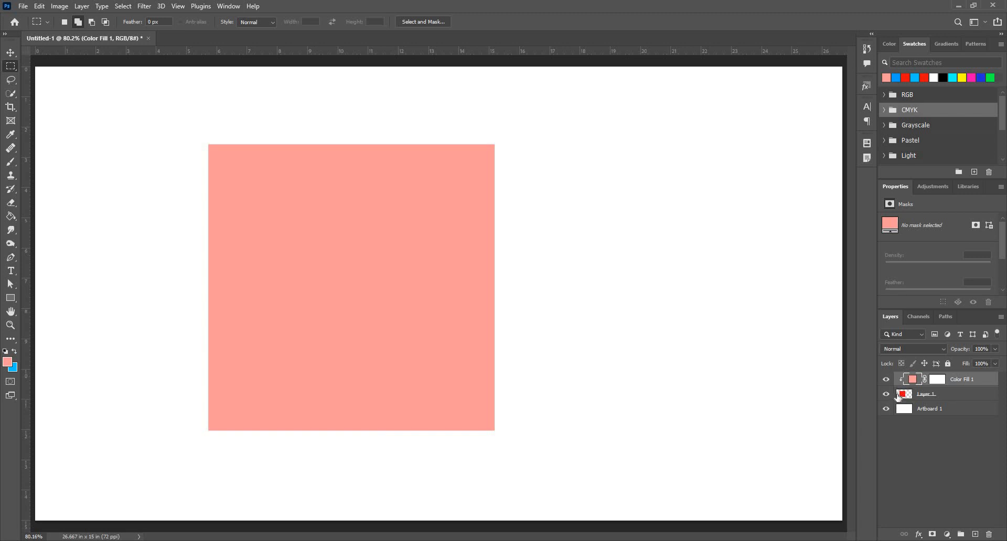
{"action": "left_click", "coordinate": [994, 535]}
{"action": "key", "text": "Return"}
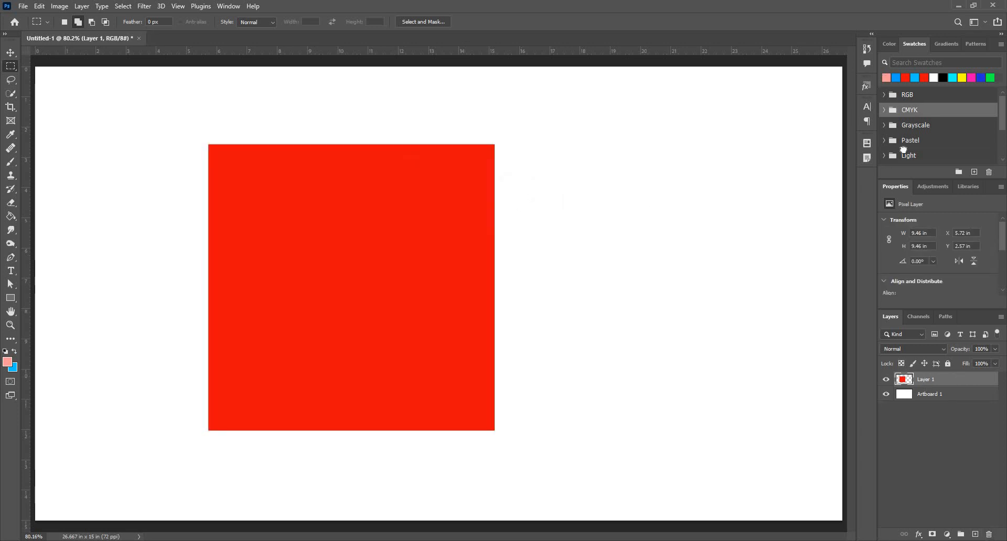
Step: Apply the light pink as an unclipped color fill layer covering the whole canvas
{"action": "key", "text": "ctrl+z"}
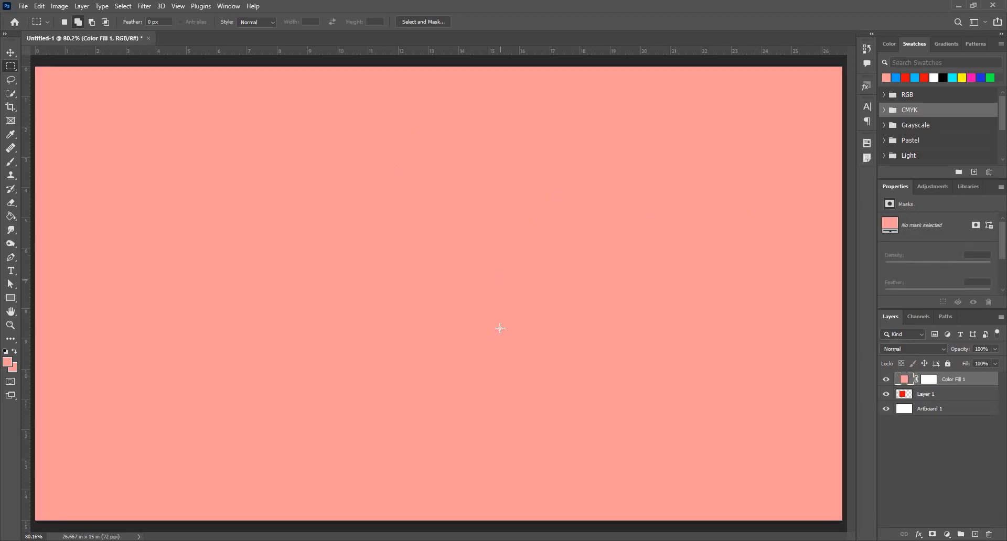
{"action": "key", "text": "ctrl+minus"}
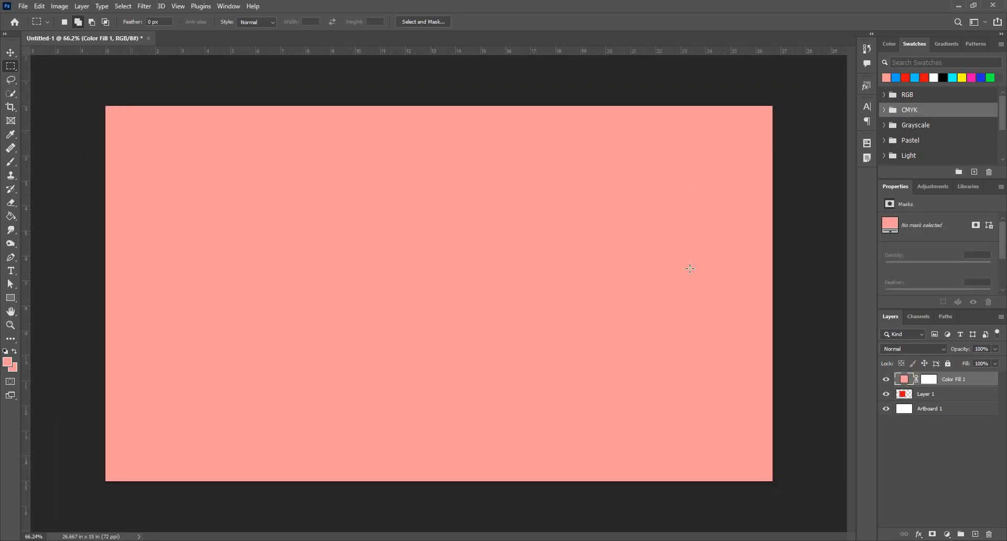
{"action": "key", "text": "ctrl+plus"}
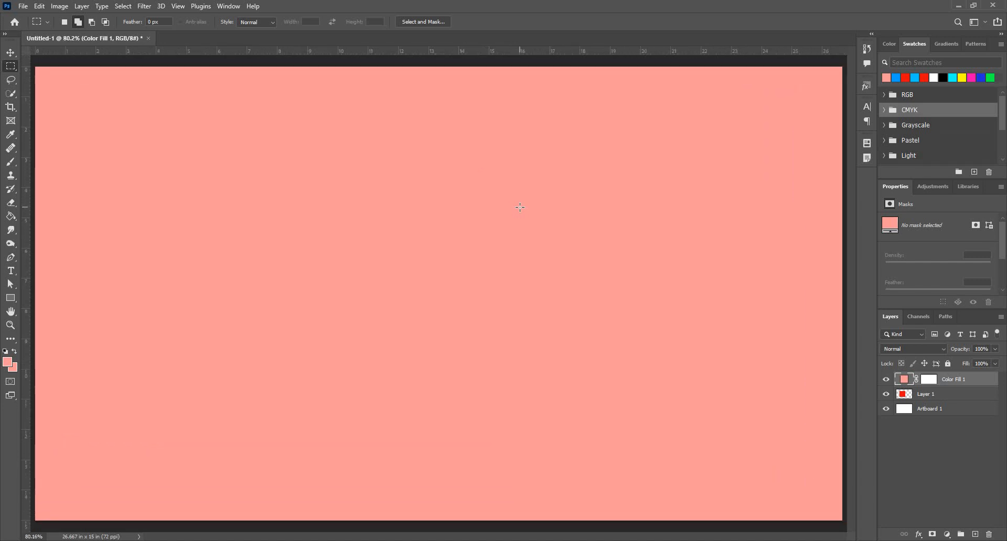
Step: Delete the Color Fill 1 and Layer 1 layers, keeping only Artboard 1
{"action": "key", "text": "Delete"}
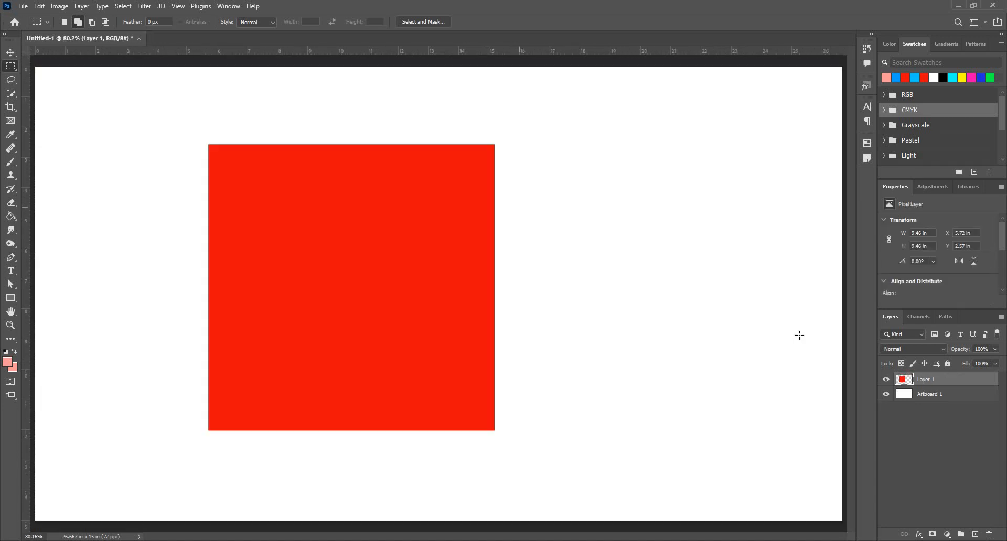
{"action": "key", "text": "Delete"}
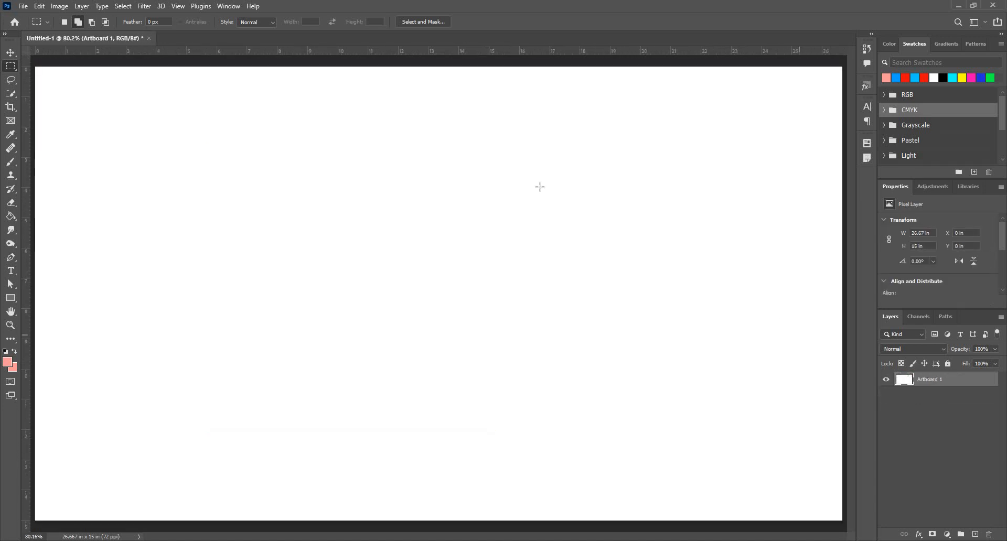
Step: Draw a light pink square shape about 6.99 in wide on the left half of the canvas
{"action": "left_click", "coordinate": [11, 298]}
{"action": "left_click_drag", "start_coordinate": [219, 153], "coordinate": [512, 364]}
Step: Add a Lorem Ipsum text layer at 212 pt and move it beside the upper part of the square
{"action": "key", "text": "t"}
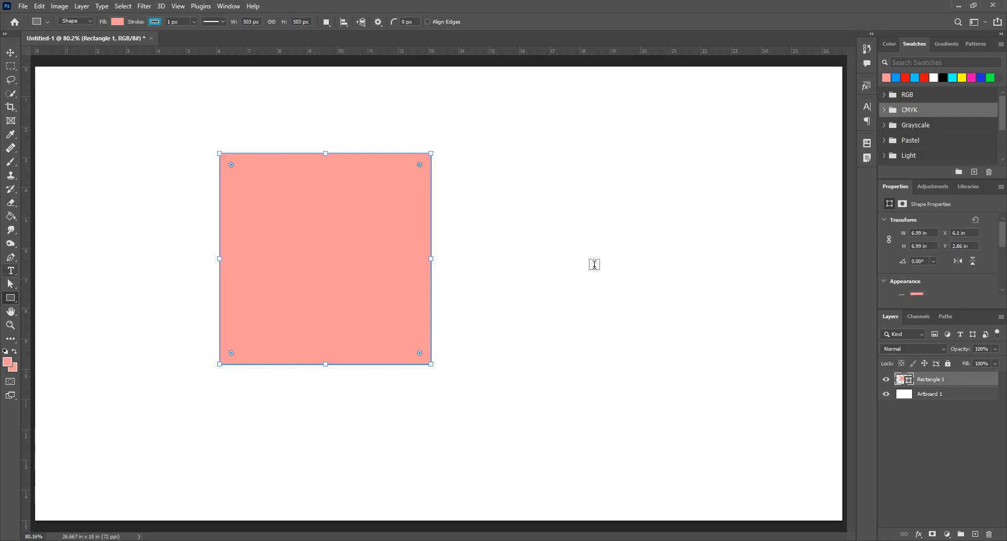
{"action": "left_click", "coordinate": [595, 265]}
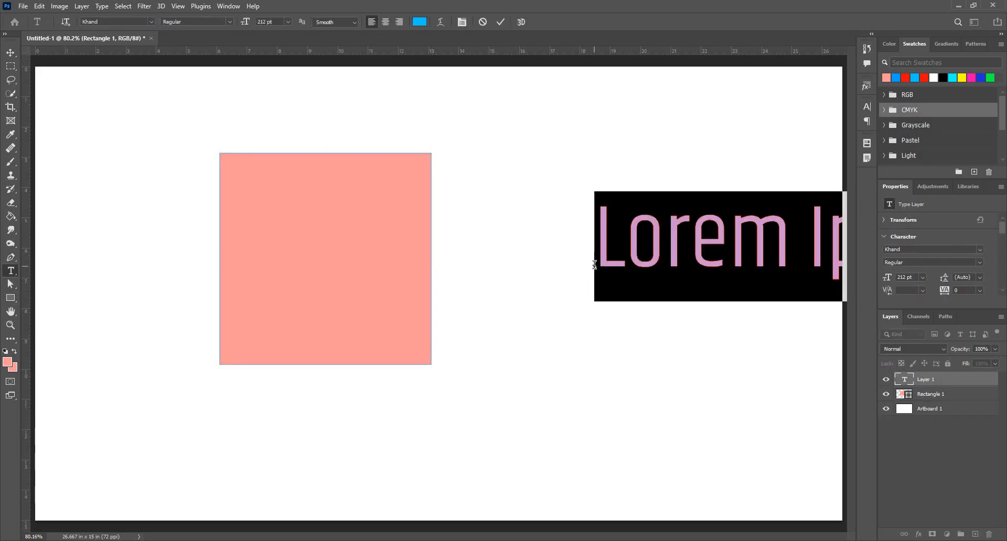
{"action": "key", "text": "ctrl+Return"}
{"action": "key", "text": "v"}
{"action": "left_click_drag", "start_coordinate": [598, 246], "coordinate": [534, 211]}
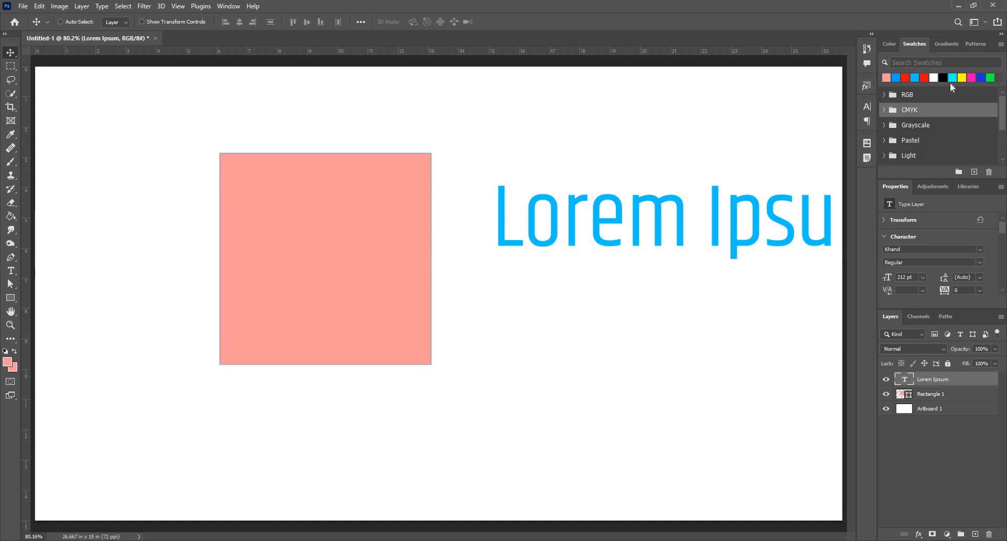
Step: Apply the cyan recent swatch directly to the square shape and to the Lorem Ipsum text
{"action": "left_click_drag", "start_coordinate": [954, 79], "coordinate": [353, 242]}
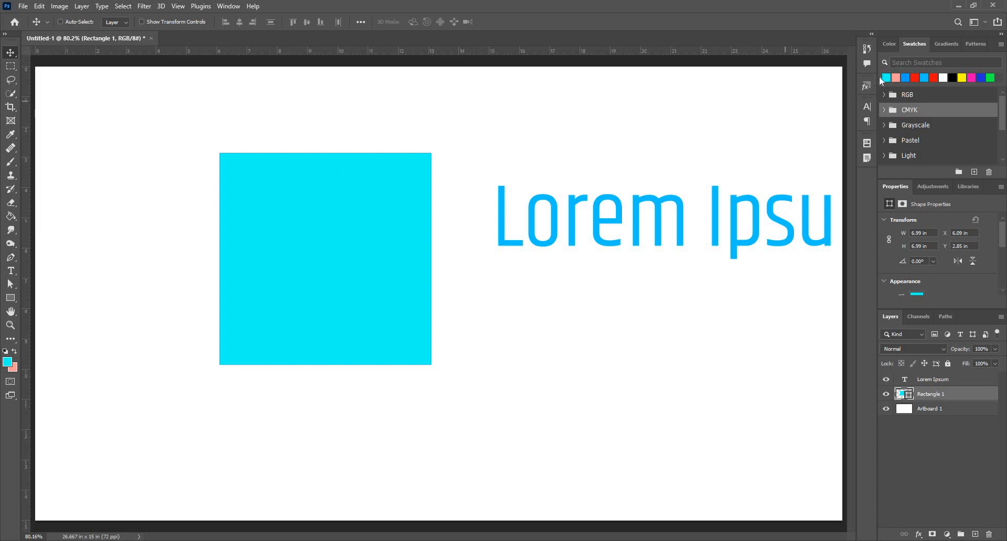
{"action": "left_click_drag", "start_coordinate": [888, 73], "coordinate": [715, 203]}
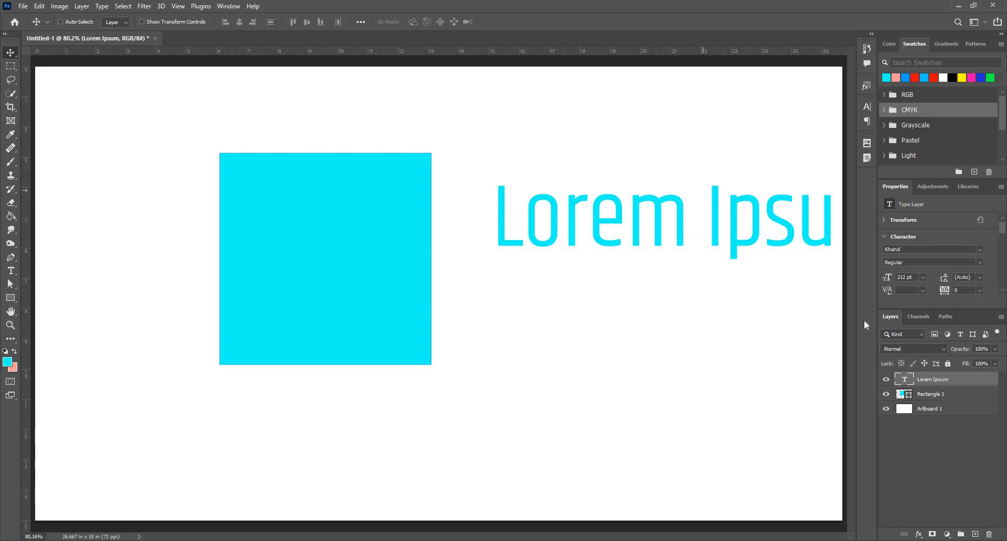
Step: Select the square shape and set its stroke width to 24 px
{"action": "scroll", "coordinate": [239, 141], "scroll_direction": "down", "scroll_amount": 1}
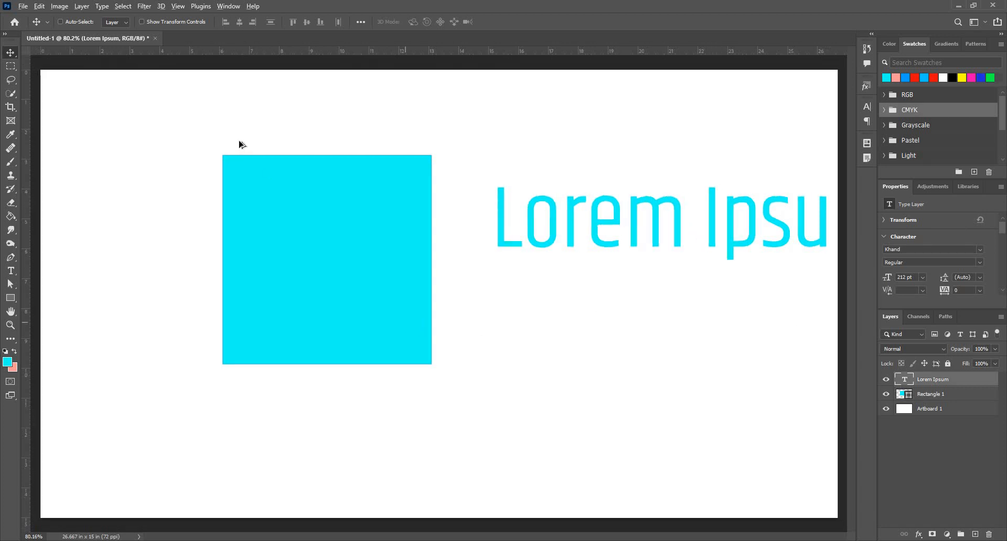
{"action": "scroll", "coordinate": [219, 164], "scroll_direction": "up", "scroll_amount": 5}
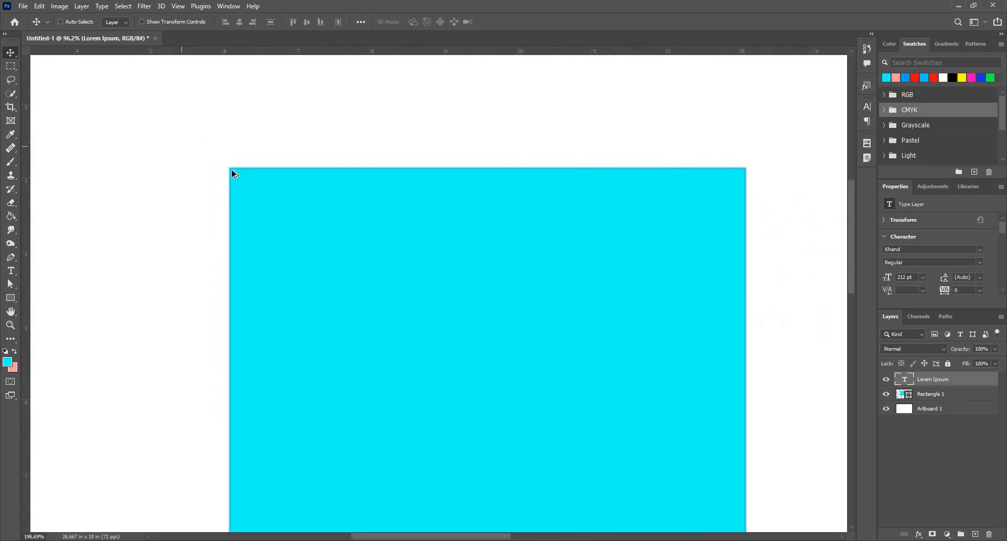
{"action": "left_click", "coordinate": [270, 239], "text": "ctrl"}
{"action": "scroll", "coordinate": [270, 239], "scroll_direction": "down", "scroll_amount": 2}
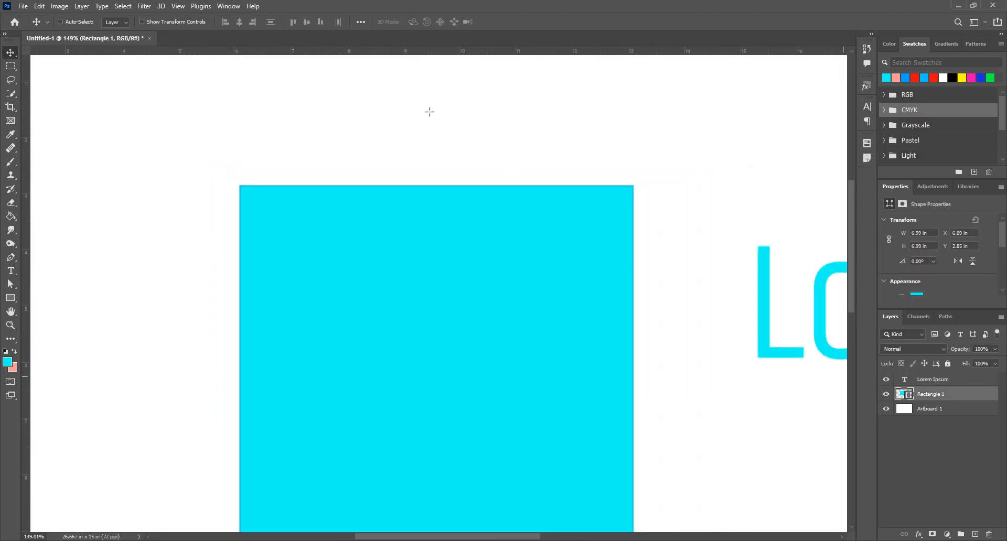
{"action": "key", "text": "u"}
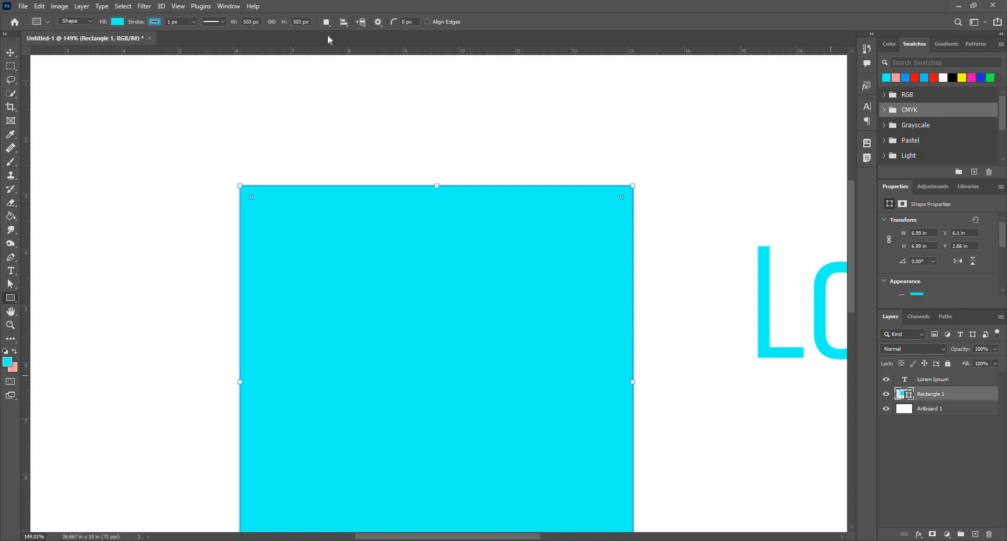
{"action": "left_click", "coordinate": [151, 23]}
{"action": "scroll", "coordinate": [151, 24], "scroll_direction": "up", "scroll_amount": 16}
{"action": "scroll", "coordinate": [189, 113], "scroll_direction": "up", "scroll_amount": 10}
{"action": "scroll", "coordinate": [452, 177], "scroll_direction": "down", "scroll_amount": 4}
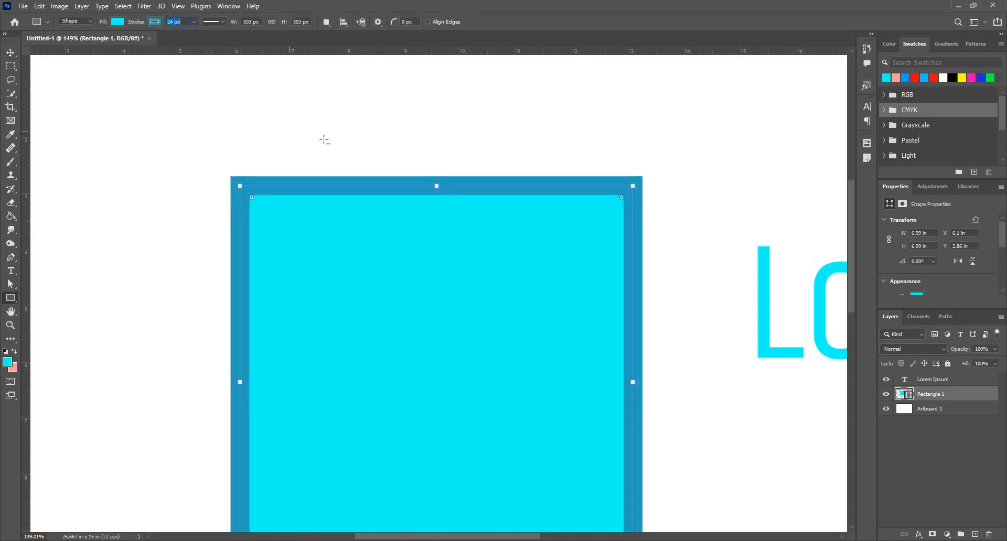
{"action": "scroll", "coordinate": [324, 139], "scroll_direction": "down", "scroll_amount": 3}
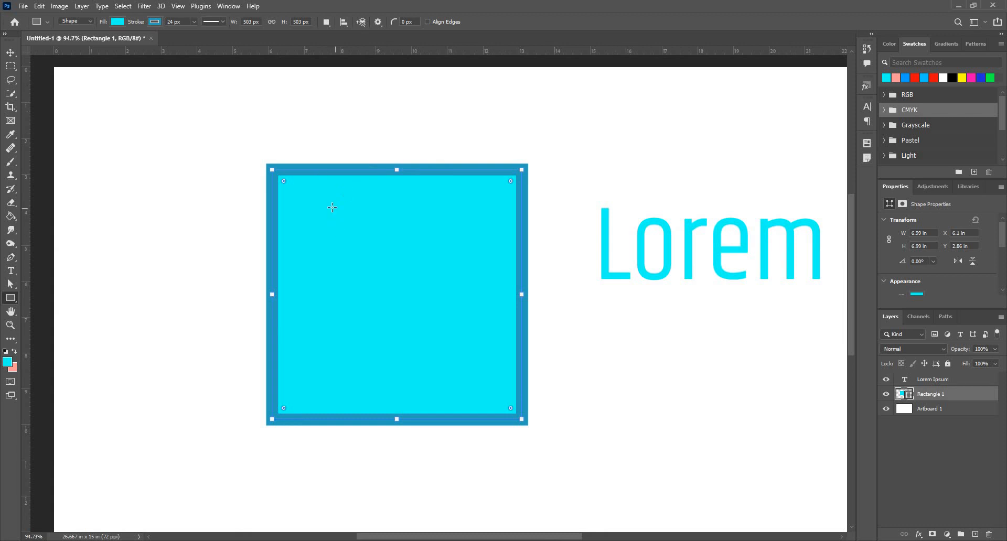
Step: Apply the black swatch and then the red swatch to the square shape's fill
{"action": "key", "text": "v"}
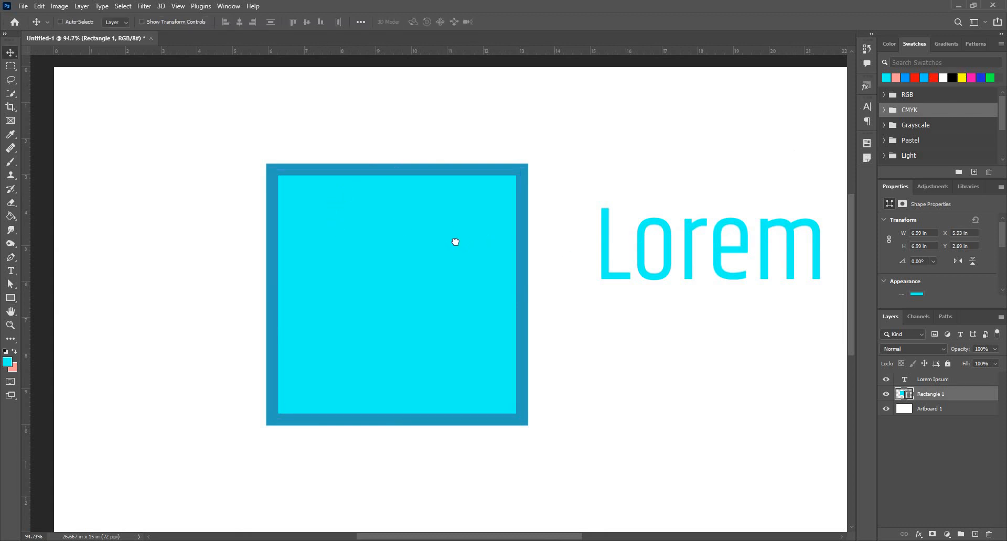
{"action": "left_click_drag", "start_coordinate": [493, 223], "coordinate": [453, 240]}
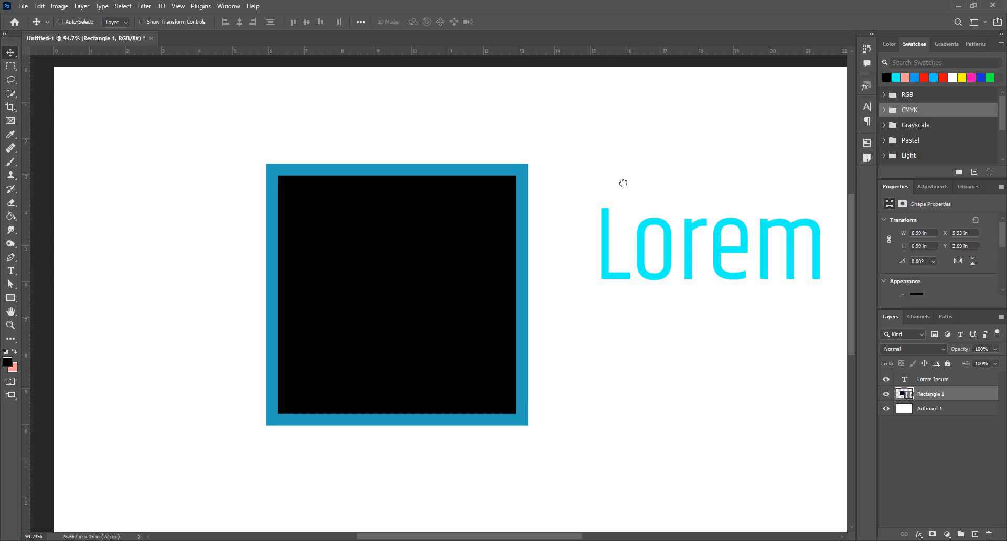
{"action": "left_click_drag", "start_coordinate": [502, 167], "coordinate": [524, 175]}
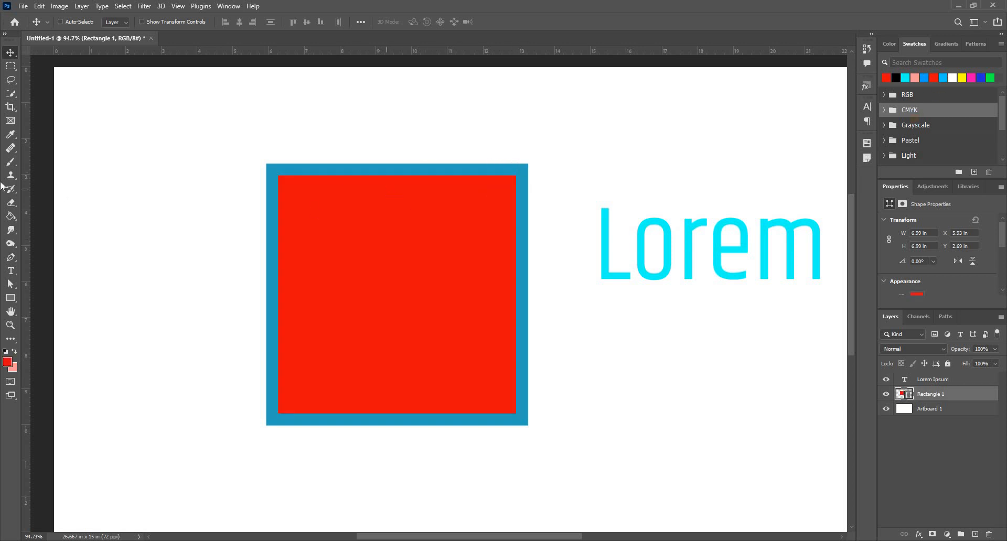
{"action": "key", "text": "ctrl+0"}
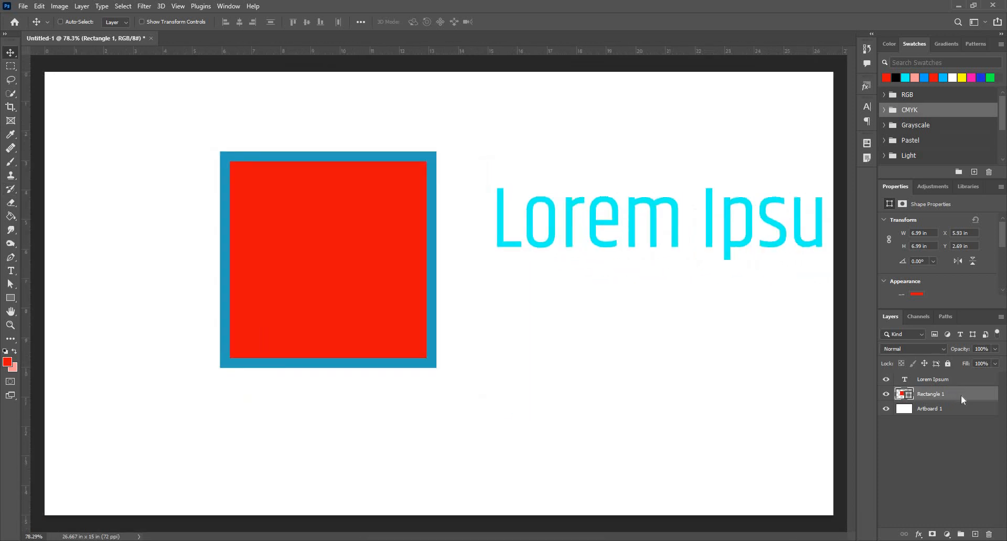
Step: Convert the square to a smart object and try the light pink swatch on it as a clipped color fill, then undo the fill
{"action": "right_click", "coordinate": [961, 395]}
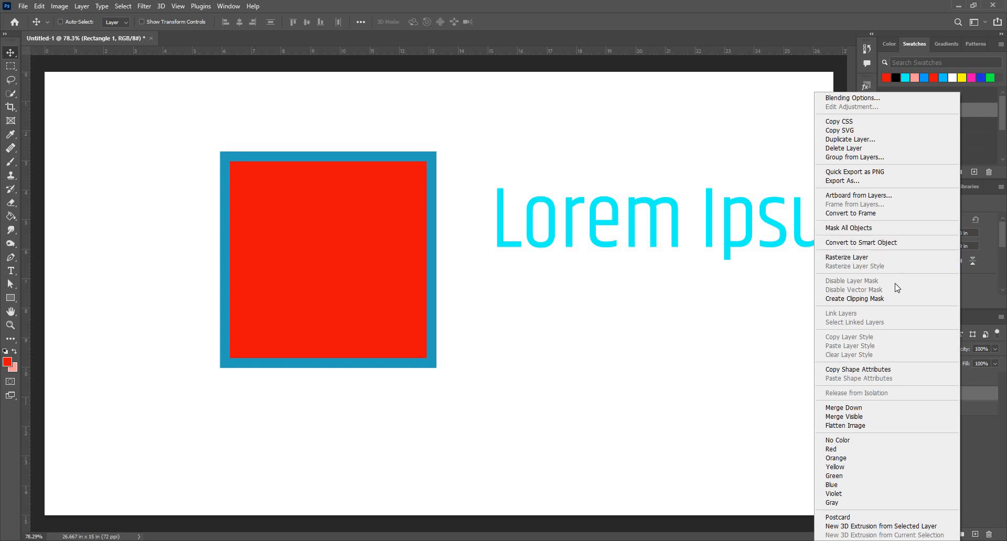
{"action": "left_click", "coordinate": [896, 245]}
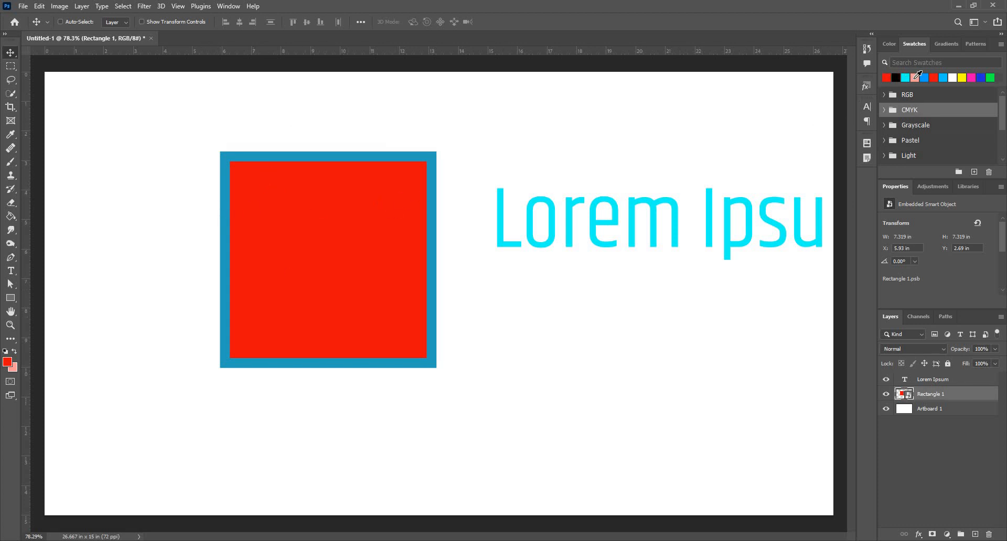
{"action": "left_click_drag", "start_coordinate": [918, 74], "coordinate": [310, 364]}
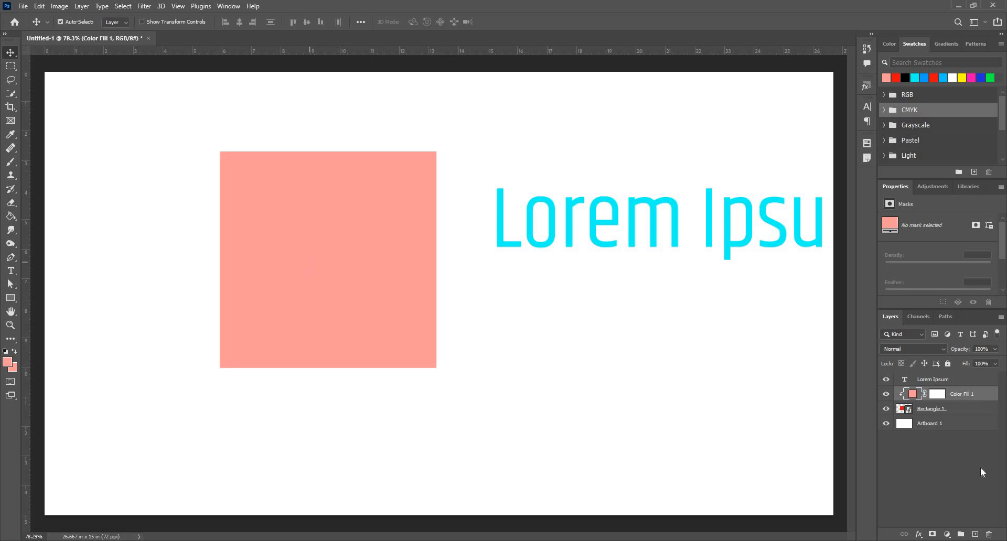
{"action": "key", "text": "ctrl+z"}
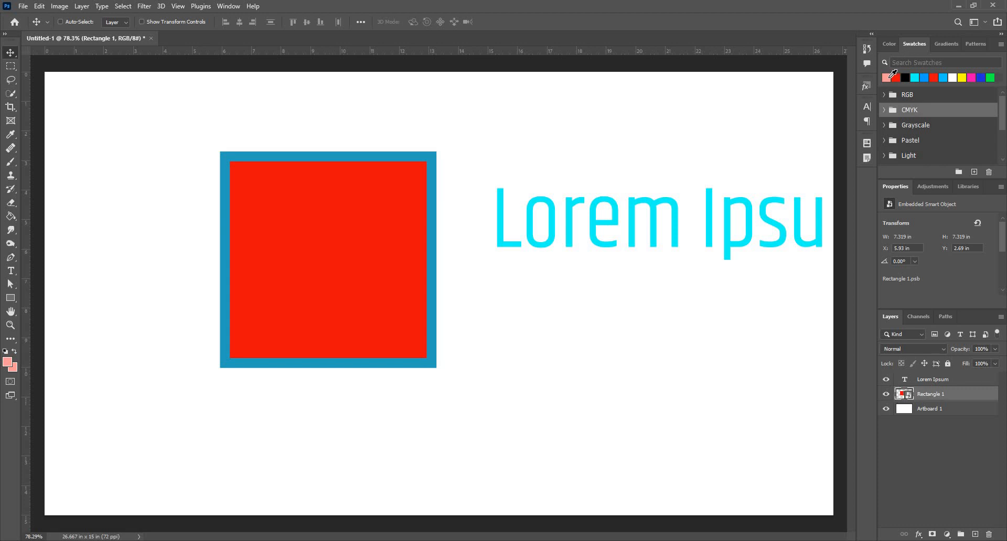
Step: Apply the light pink swatch to the Rectangle 1 layer as a Color Overlay, toggling the effect and layer visibility to compare
{"action": "left_click_drag", "start_coordinate": [889, 79], "coordinate": [912, 398]}
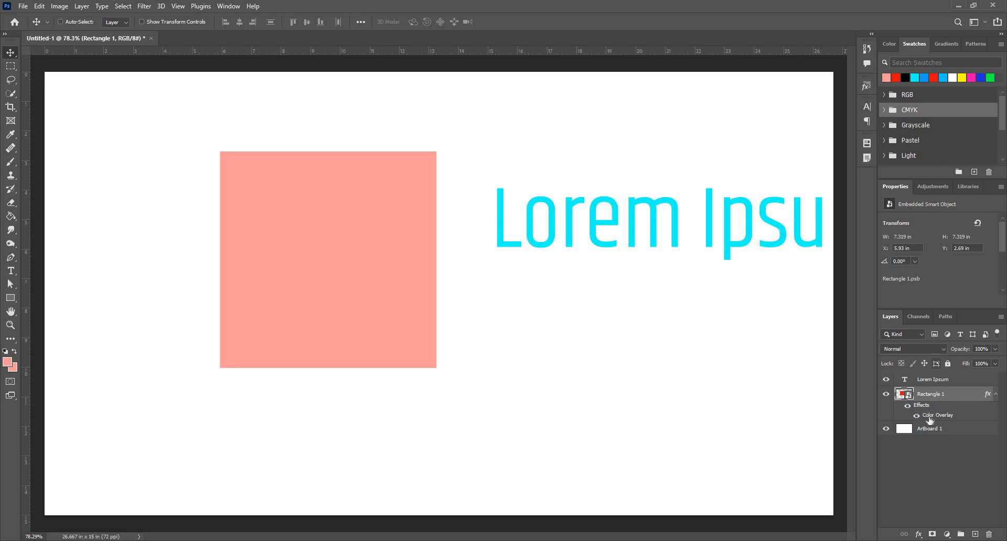
{"action": "left_click", "coordinate": [907, 405]}
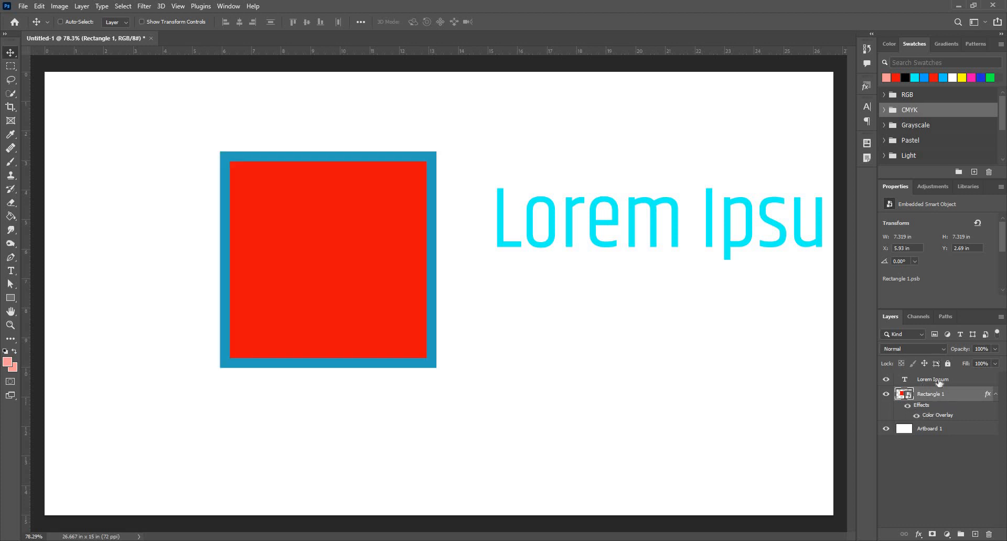
{"action": "left_click", "coordinate": [908, 405]}
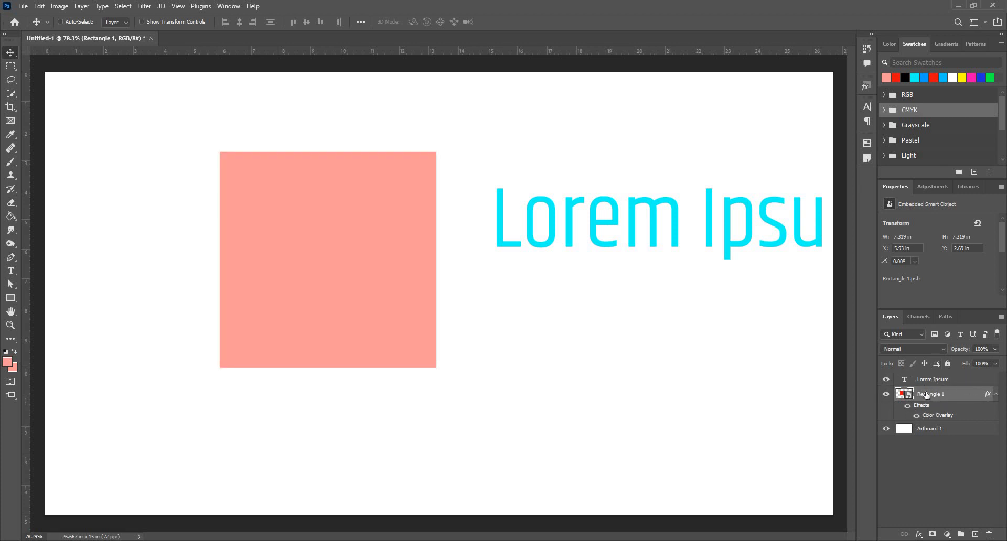
{"action": "left_click", "coordinate": [886, 395]}
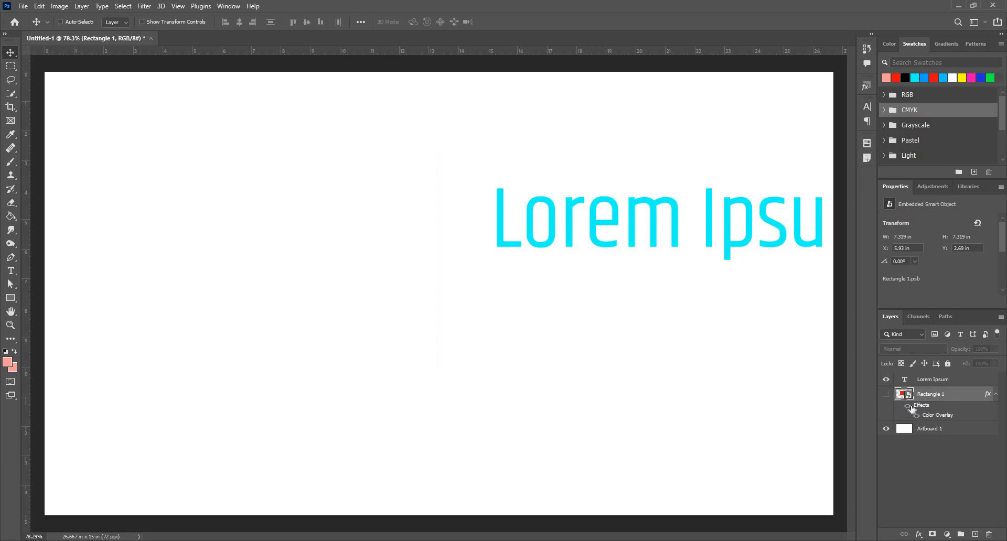
{"action": "left_click", "coordinate": [887, 395]}
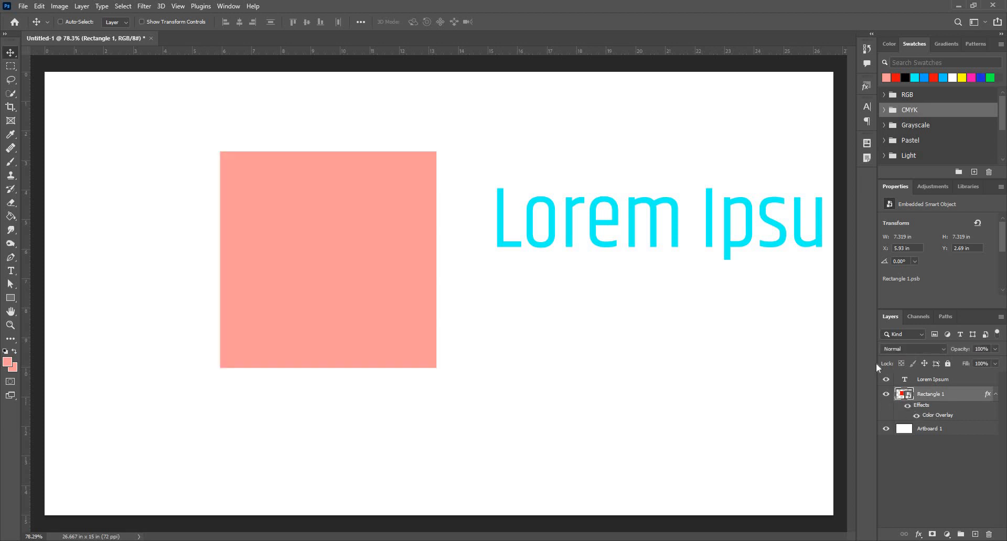
Step: Change the square's Color Overlay to a more saturated coral red
{"action": "left_click", "coordinate": [838, 200]}
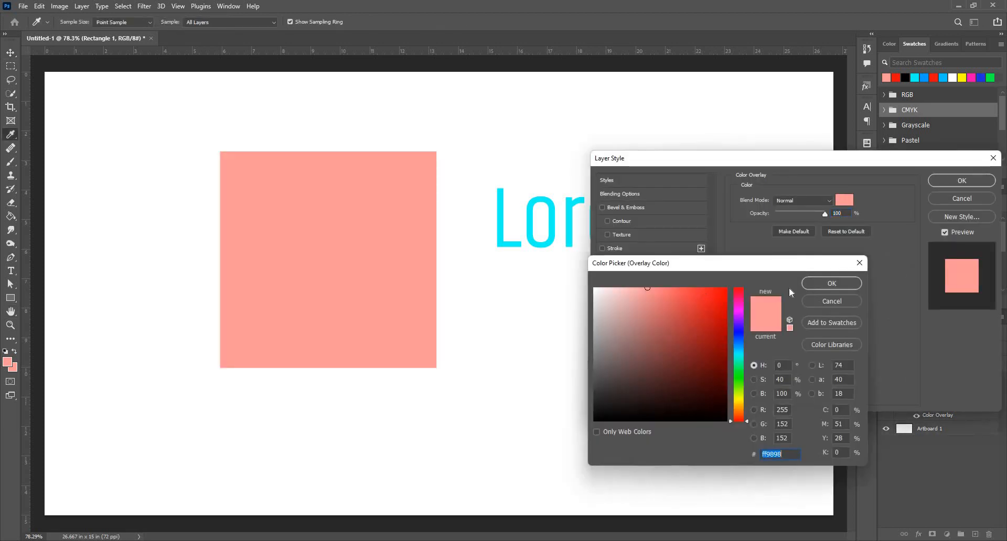
{"action": "left_click", "coordinate": [678, 289]}
{"action": "left_click", "coordinate": [819, 283]}
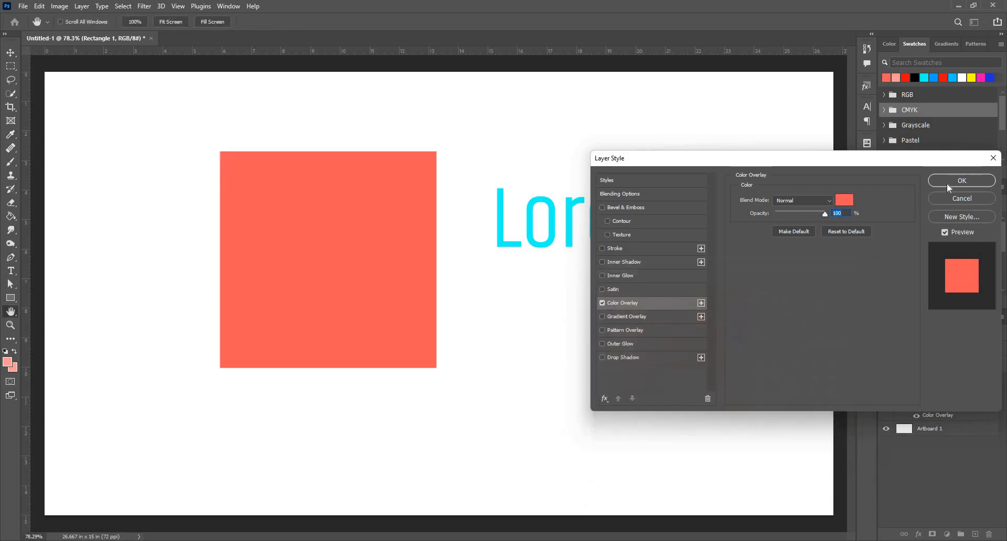
{"action": "left_click", "coordinate": [948, 184]}
Step: Undo the overlay color change, the Color Overlay and the square's conversion to a smart object
{"action": "key", "text": "ctrl+z"}
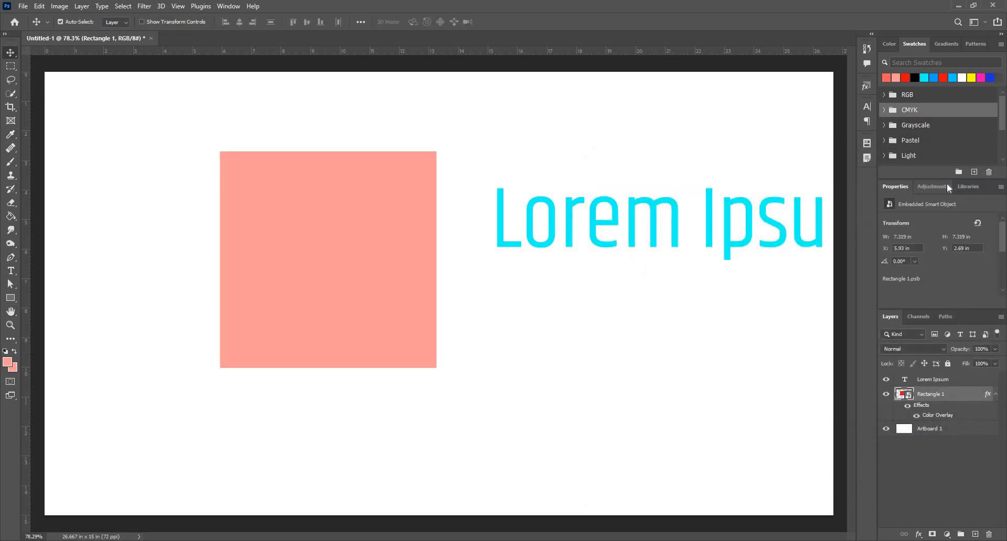
{"action": "key", "text": "ctrl+z"}
{"action": "key", "text": "ctrl+shift+z"}
{"action": "key", "text": "ctrl+z"}
{"action": "key", "text": "ctrl+shift+z"}
{"action": "key", "text": "ctrl+z"}
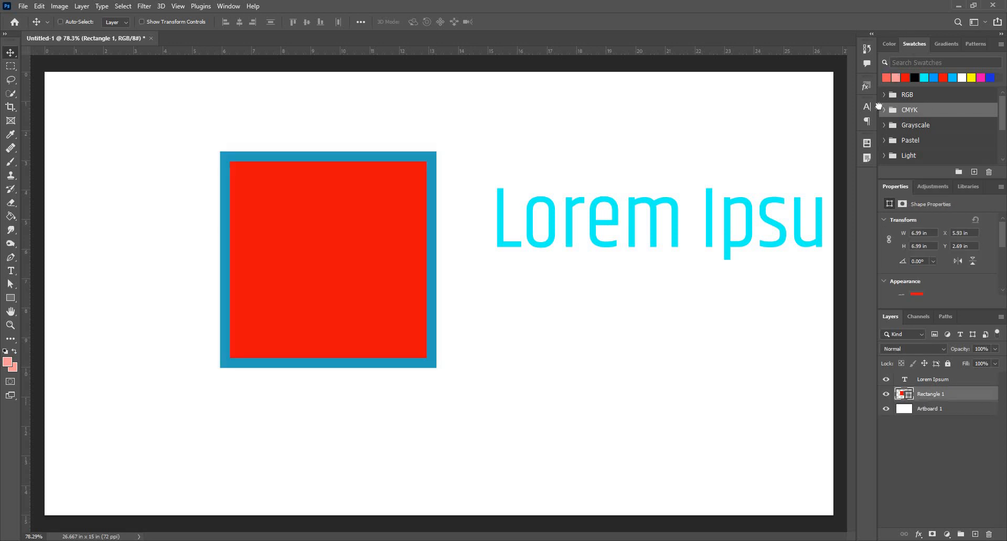
Step: Fill the square shape with light pink, keeping its blue stroke
{"action": "key", "text": "ctrl+shift+z"}
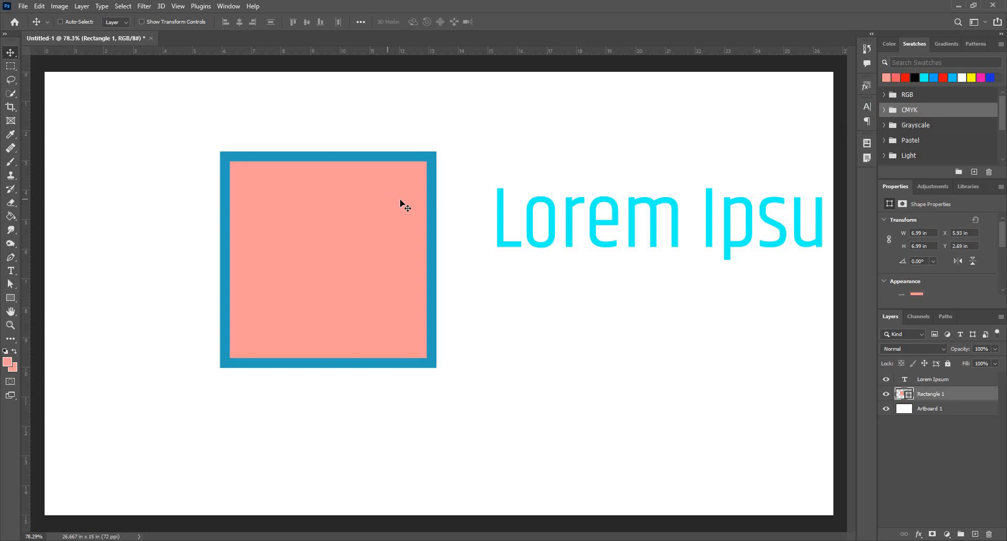
{"action": "scroll", "coordinate": [474, 116], "scroll_direction": "down", "scroll_amount": 2}
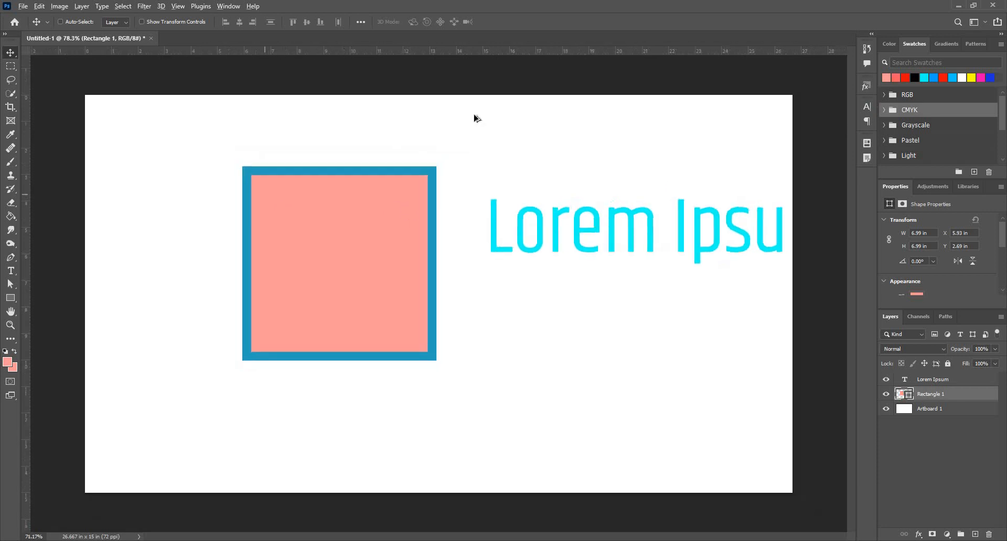
{"action": "scroll", "coordinate": [475, 116], "scroll_direction": "up", "scroll_amount": 2}
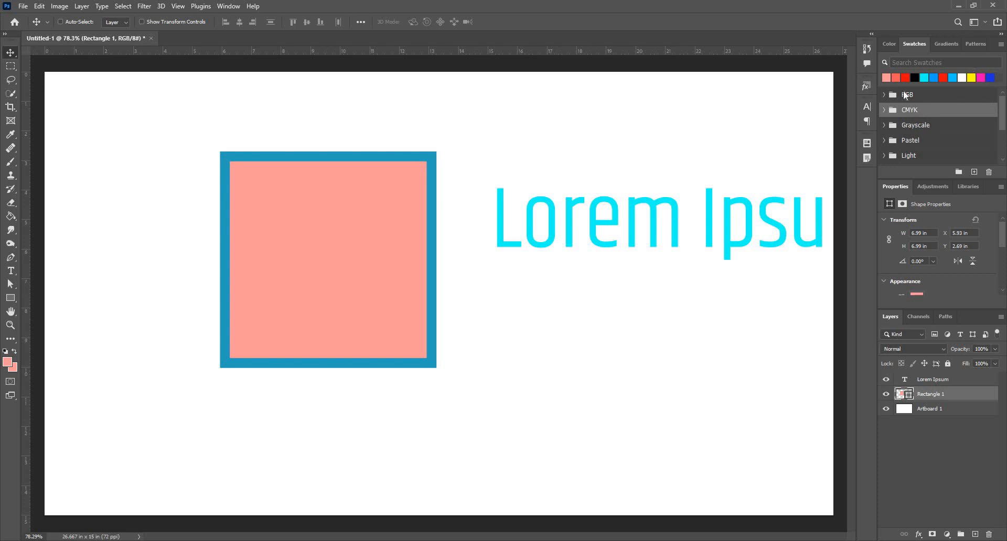
Step: Add dark red 940000 as a swatch named Red from the foreground color picker, leaving the foreground color unchanged, and collapse the CMYK group
{"action": "left_click", "coordinate": [10, 363]}
{"action": "left_click", "coordinate": [729, 344]}
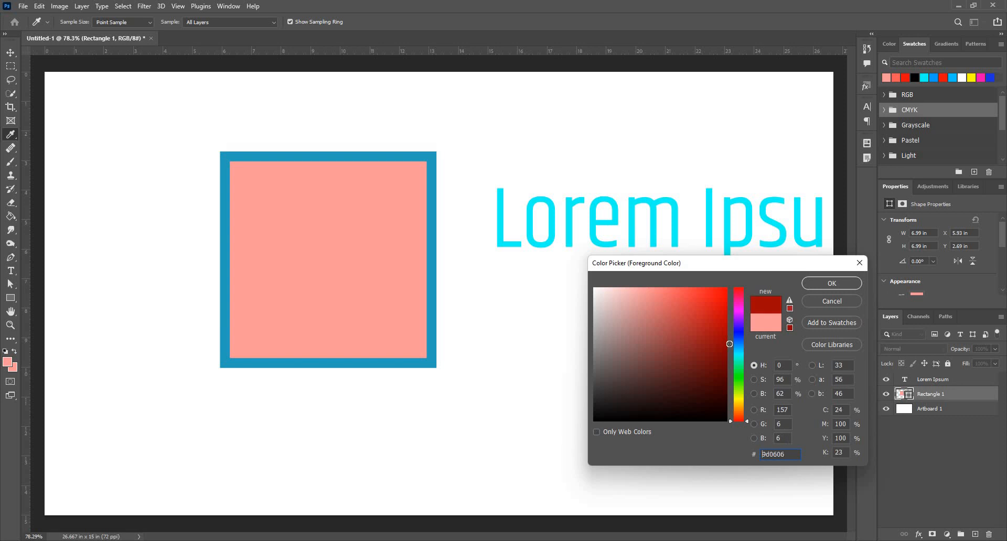
{"action": "left_click", "coordinate": [816, 326]}
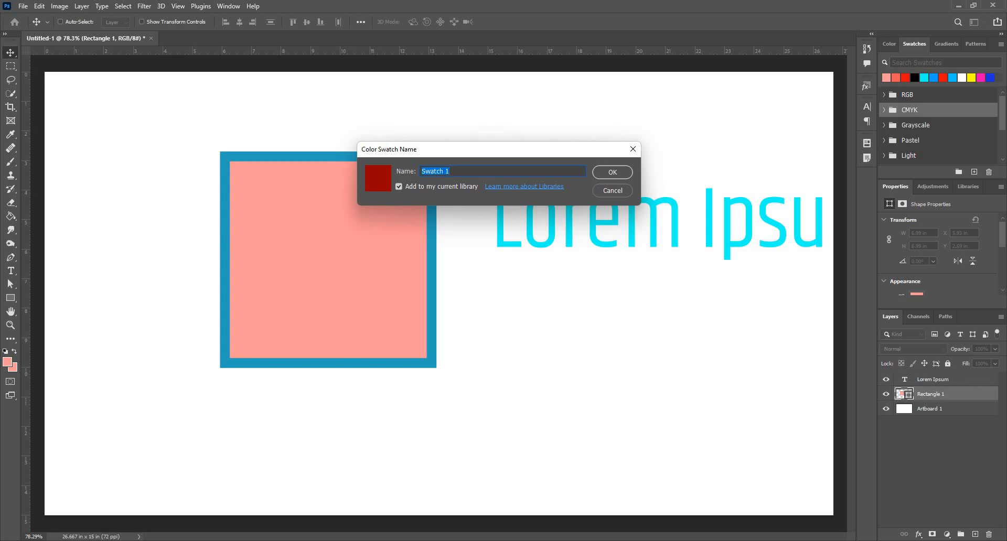
{"action": "type", "text": "Red"}
{"action": "key", "text": "Return"}
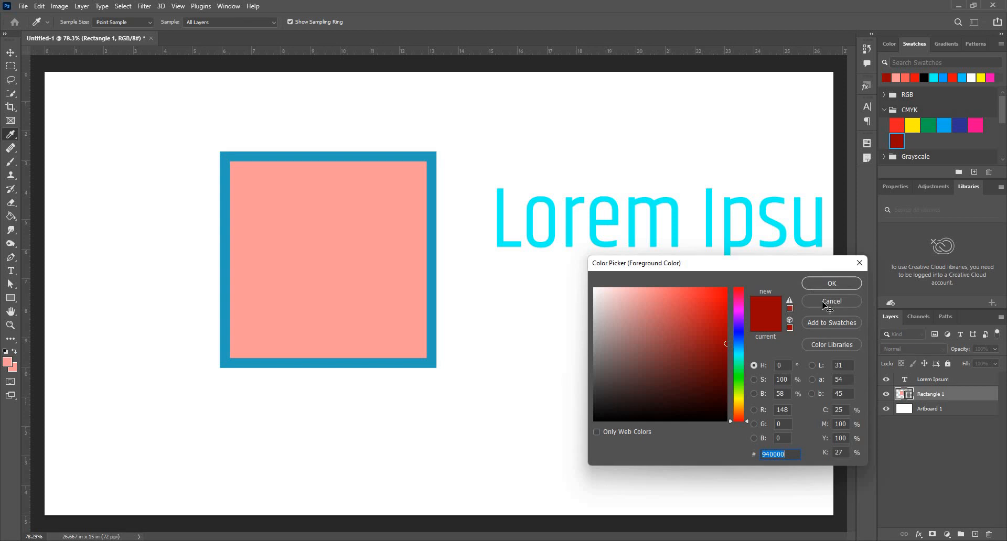
{"action": "left_click", "coordinate": [829, 302]}
{"action": "left_click", "coordinate": [885, 110]}
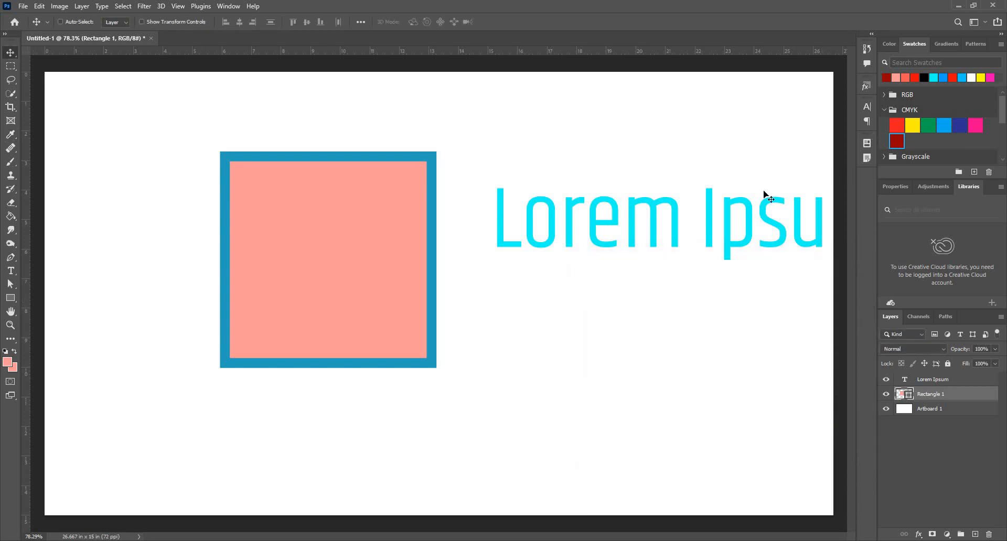
{"action": "key", "text": "ctrl+minus"}
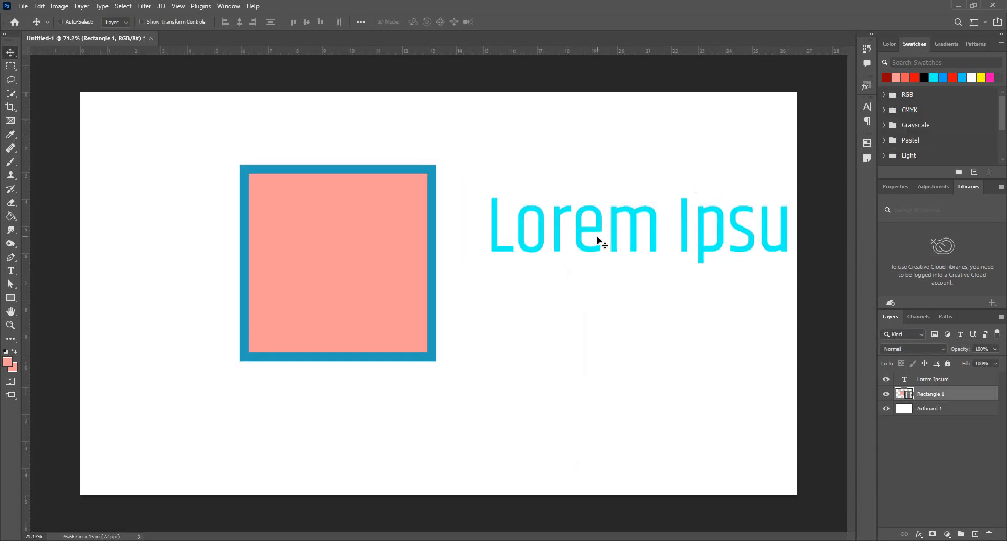